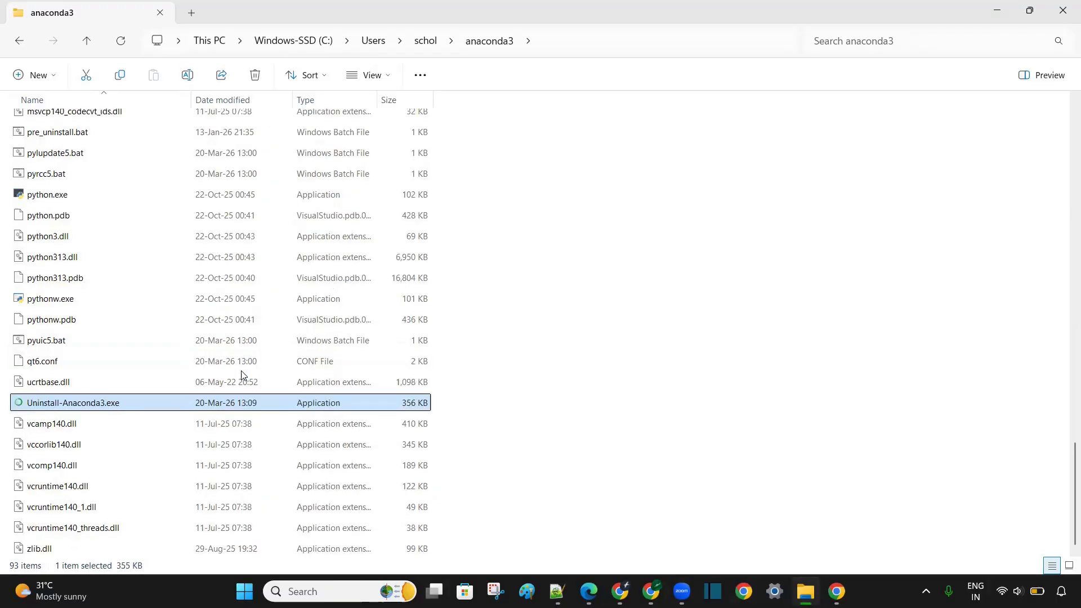
Launch Uninstall-Anaconda3.exe from the anaconda3 folder and agree to remove that folder with all its contents.
key("Up")
double_click(122, 403)
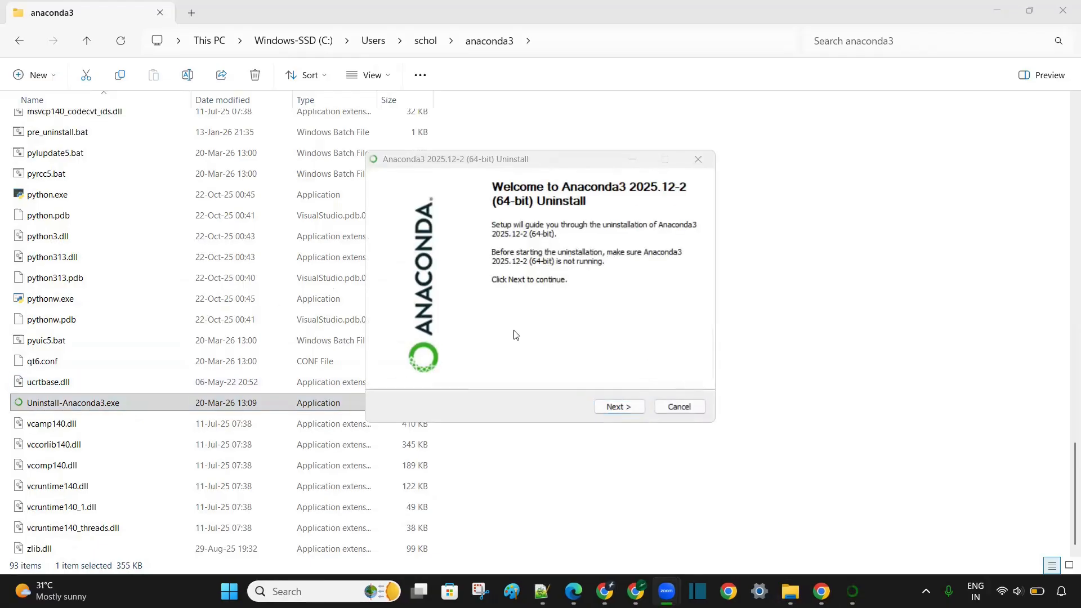
left_click(633, 407)
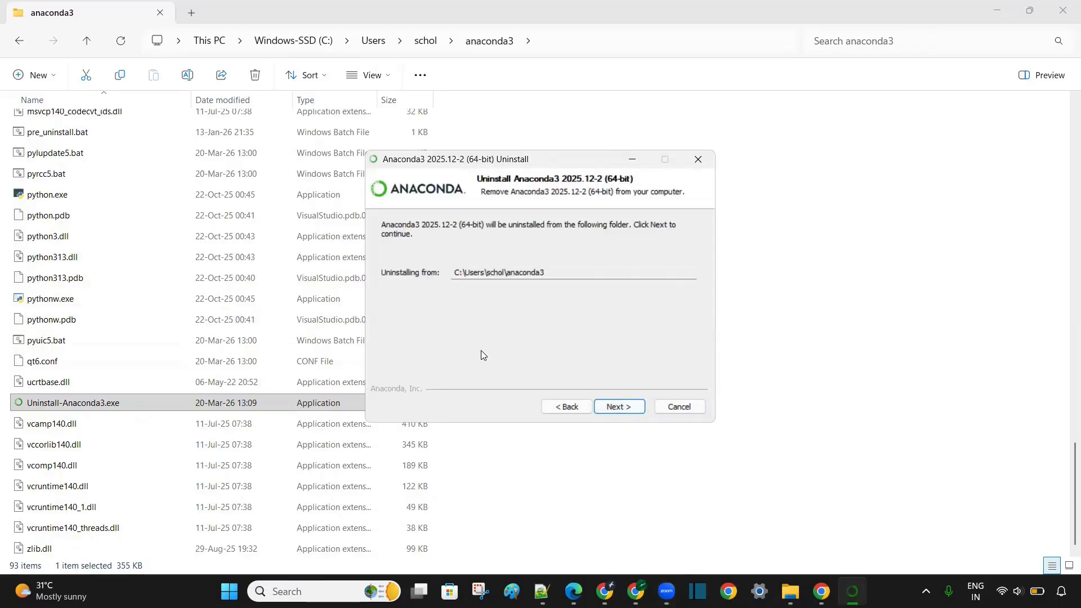
left_click(627, 411)
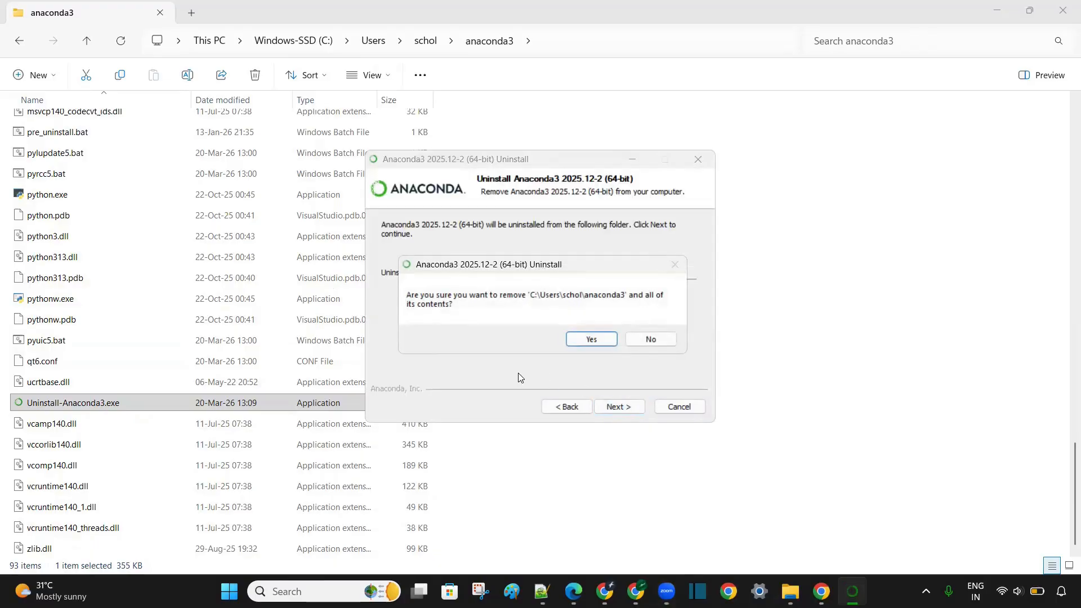
left_click(591, 339)
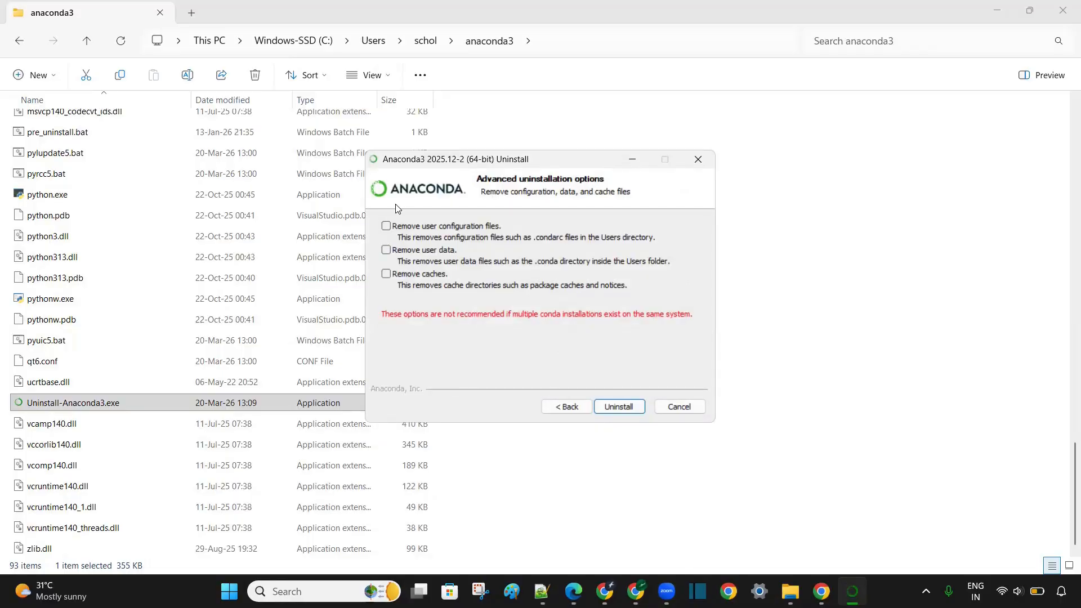
Choose to remove user configuration files, user data and caches, then uninstall Anaconda3 and finish the wizard.
left_click(386, 226)
left_click(386, 249)
left_click(386, 274)
left_click(625, 409)
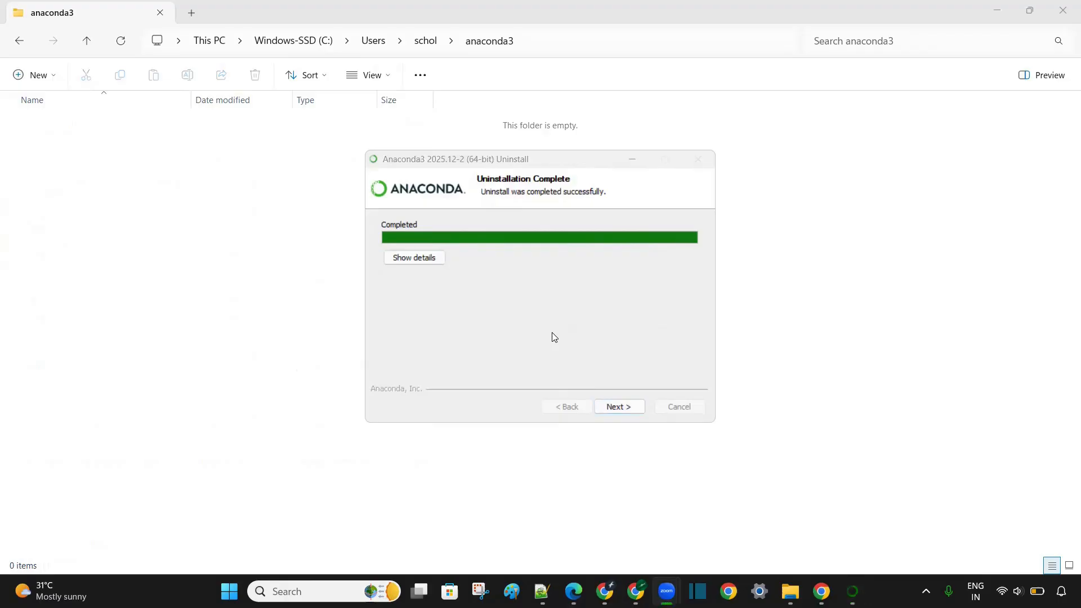
left_click(617, 407)
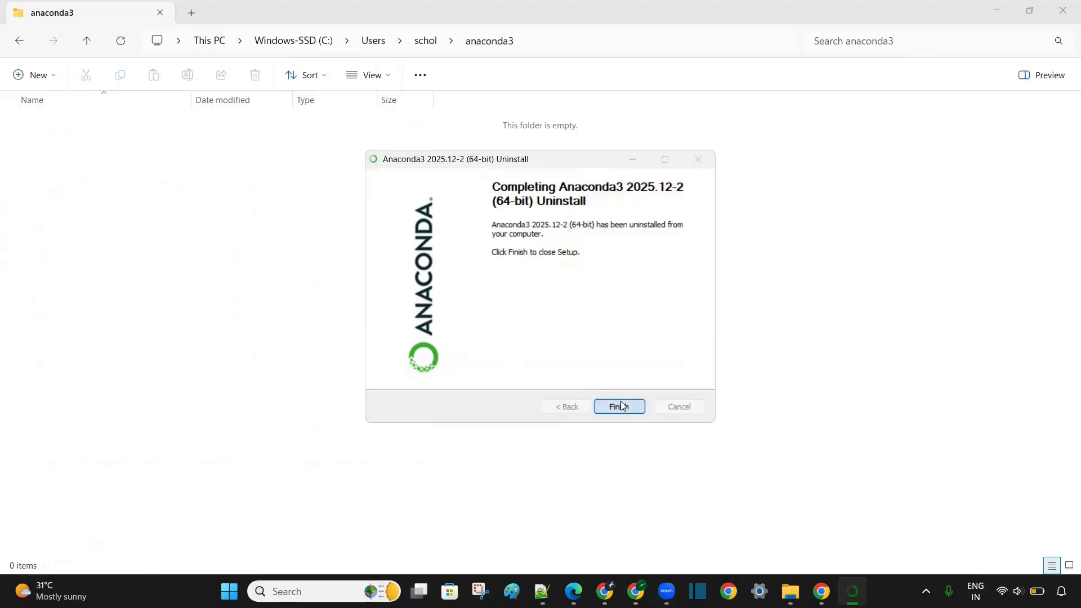
left_click(619, 407)
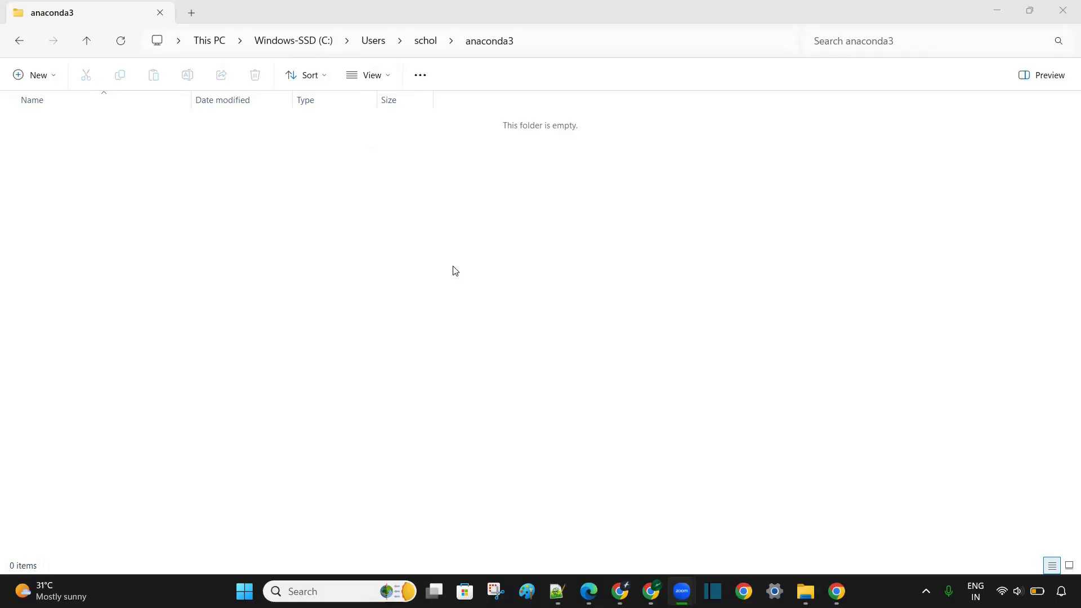
Go up to the user's profile folder and check it for leftover Anaconda folders such as .continuum and .anaconda.
left_click(418, 45)
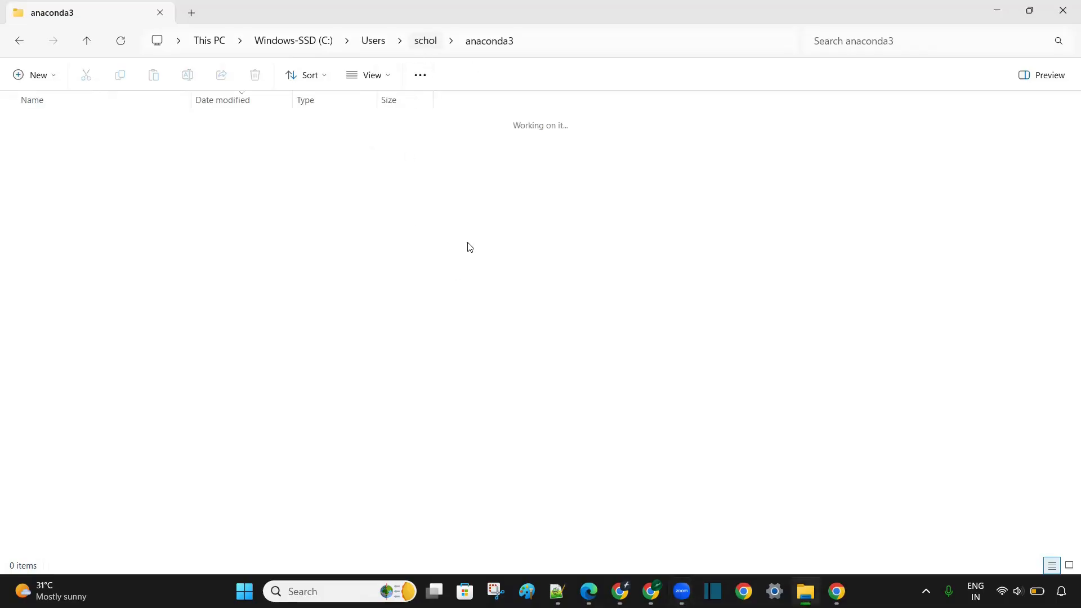
left_click(59, 168)
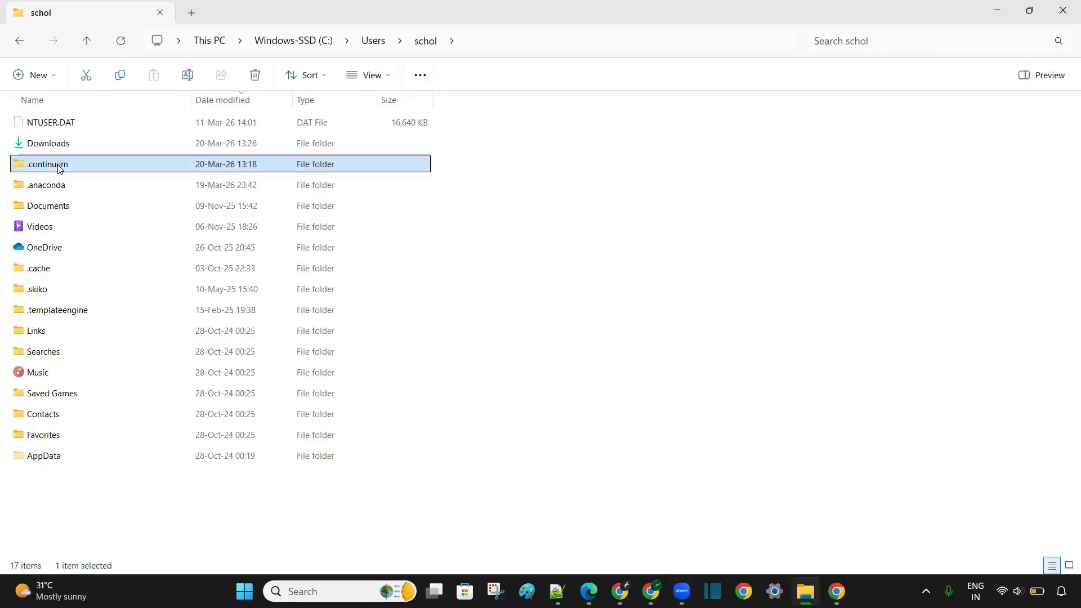
key("End")
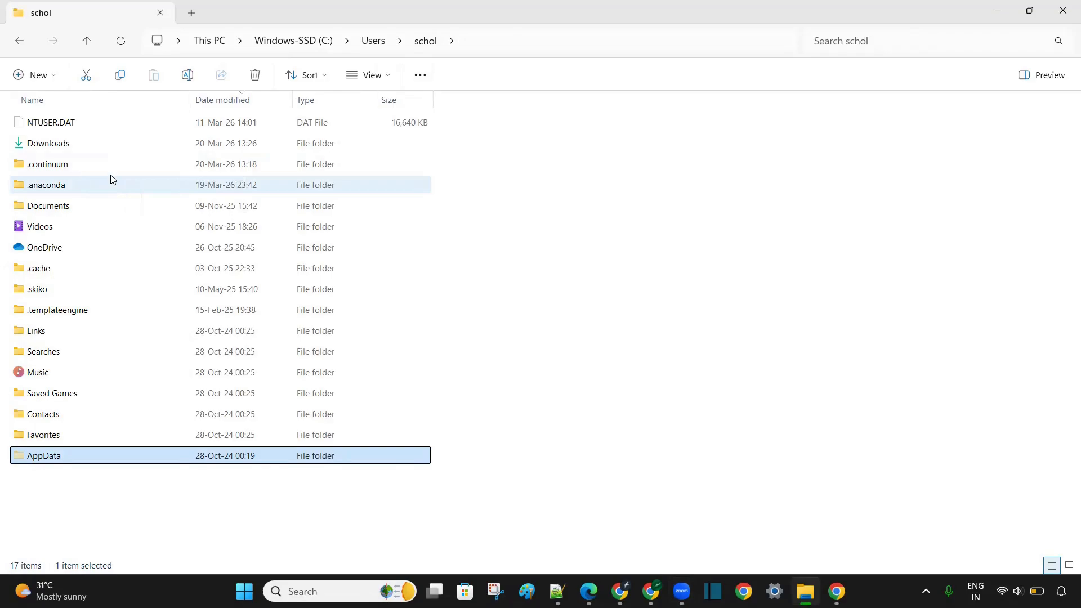
left_click(84, 187)
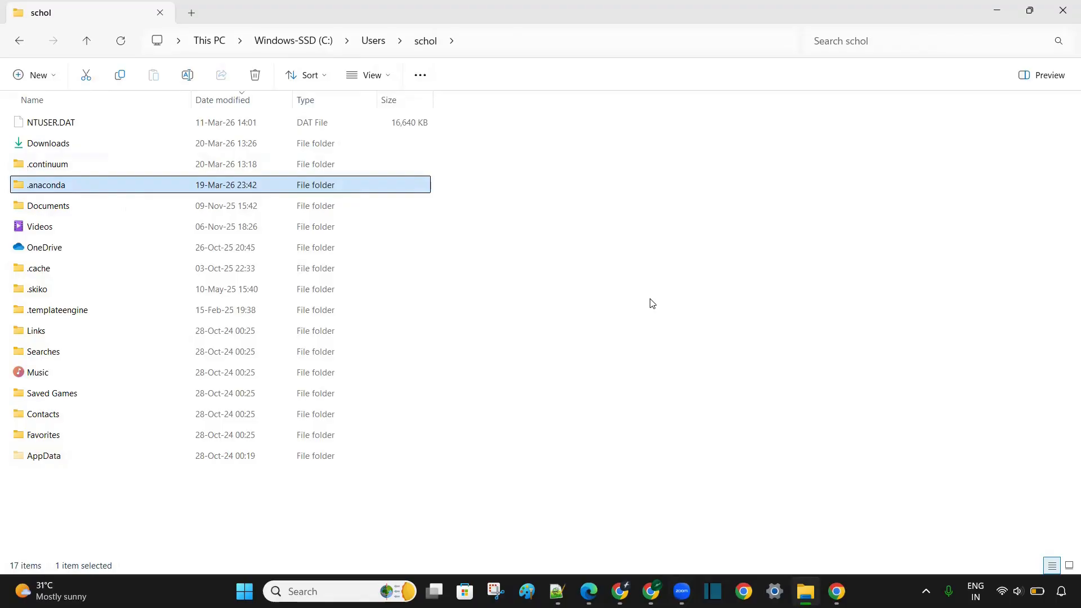
Switch to Windows Settings and search the installed apps for "anaconda".
key("super+d")
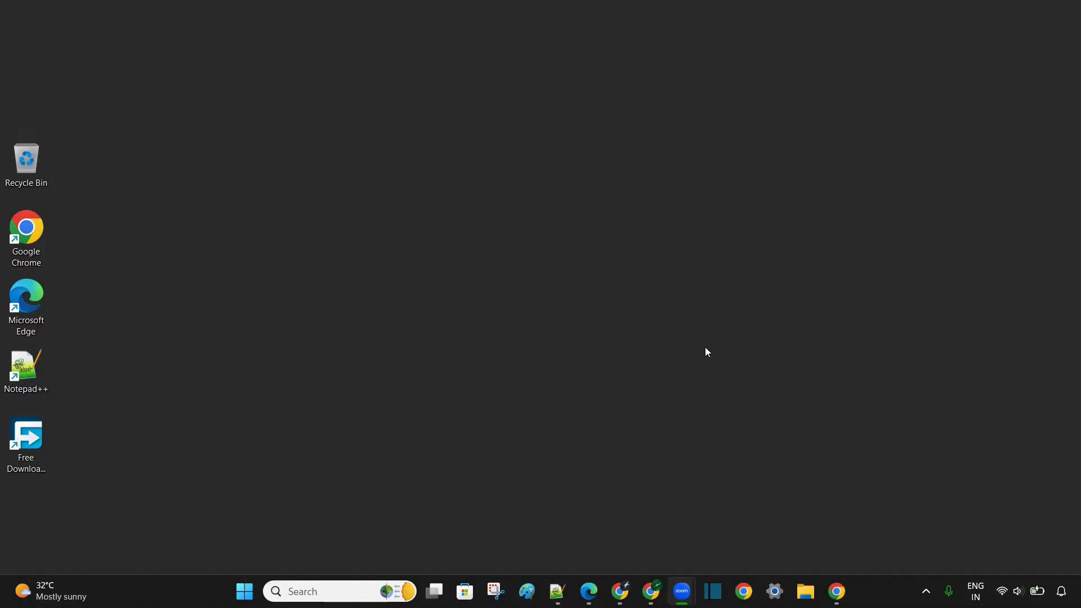
key("super+i")
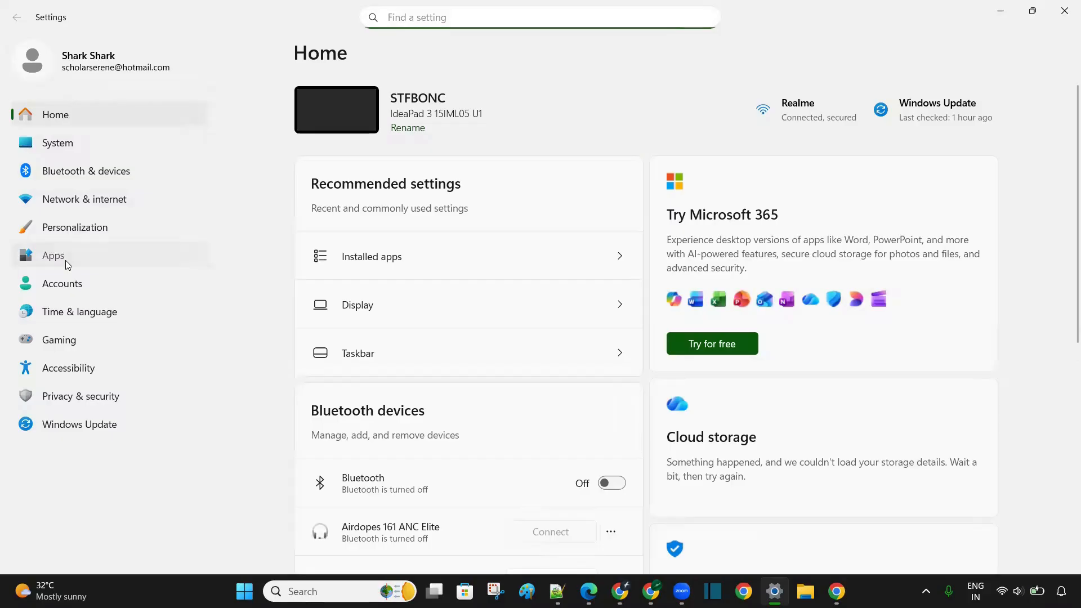
left_click(66, 260)
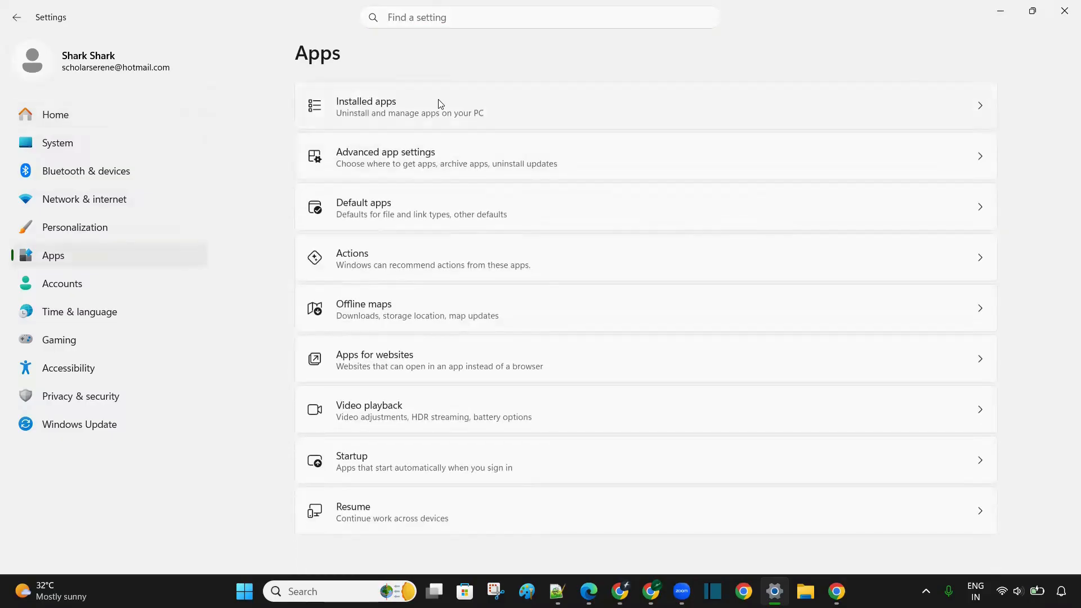
left_click(440, 105)
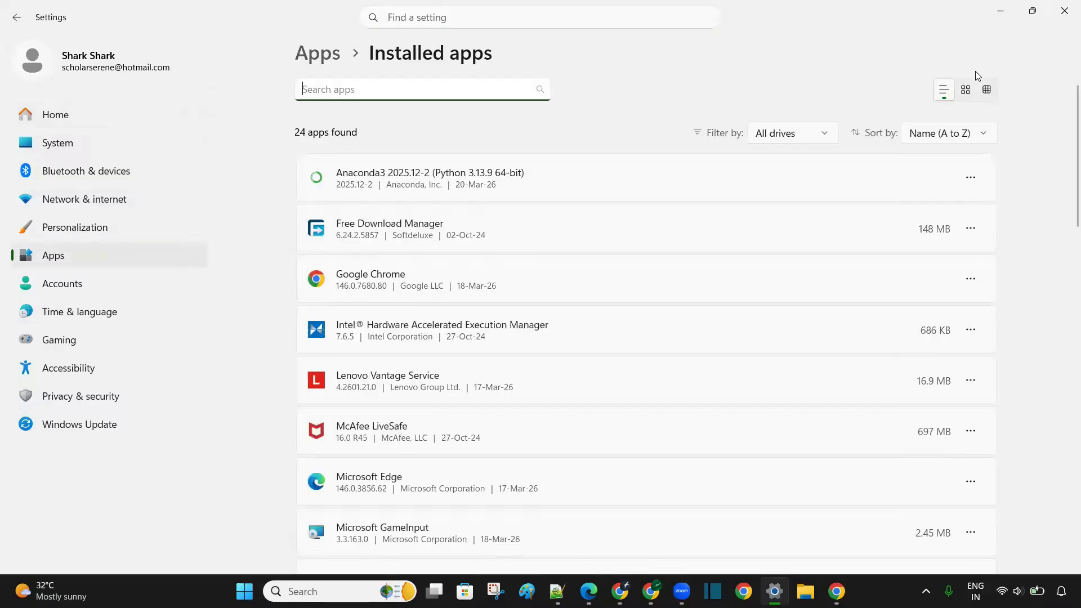
left_click(418, 91)
type("anaco")
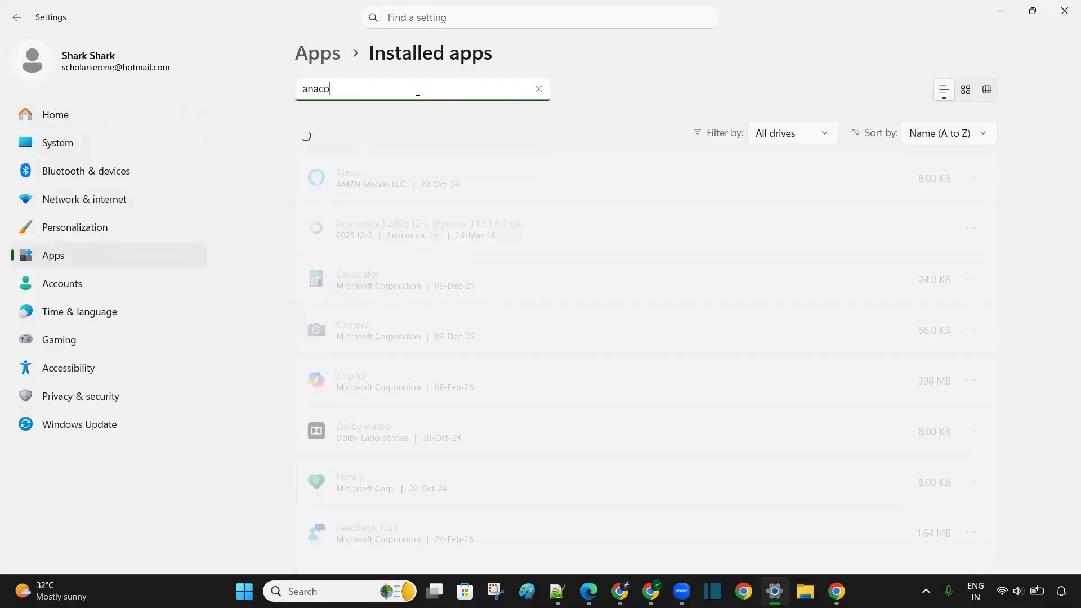
type("nda")
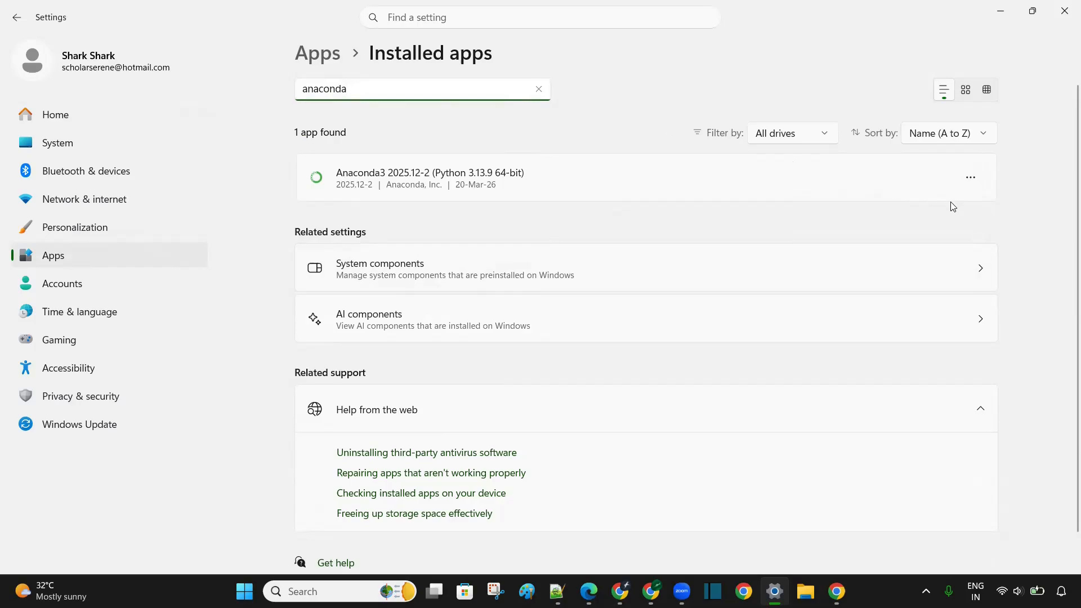
Start uninstalling Anaconda3 2025.12-2 from the installed apps and agree to remove the anaconda3 folder and its contents.
left_click(971, 178)
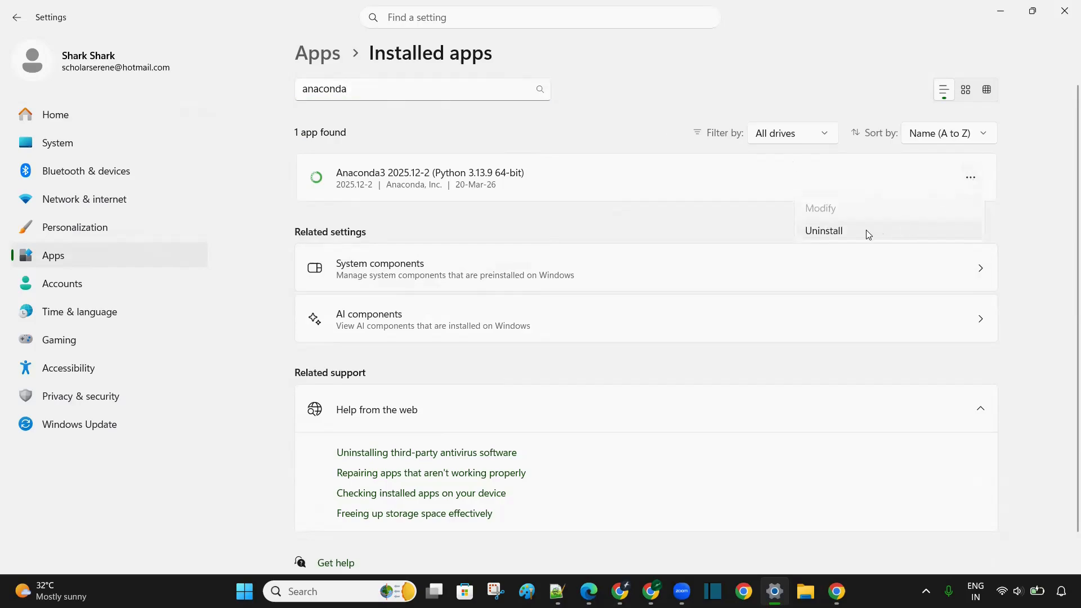
left_click(868, 234)
left_click(942, 253)
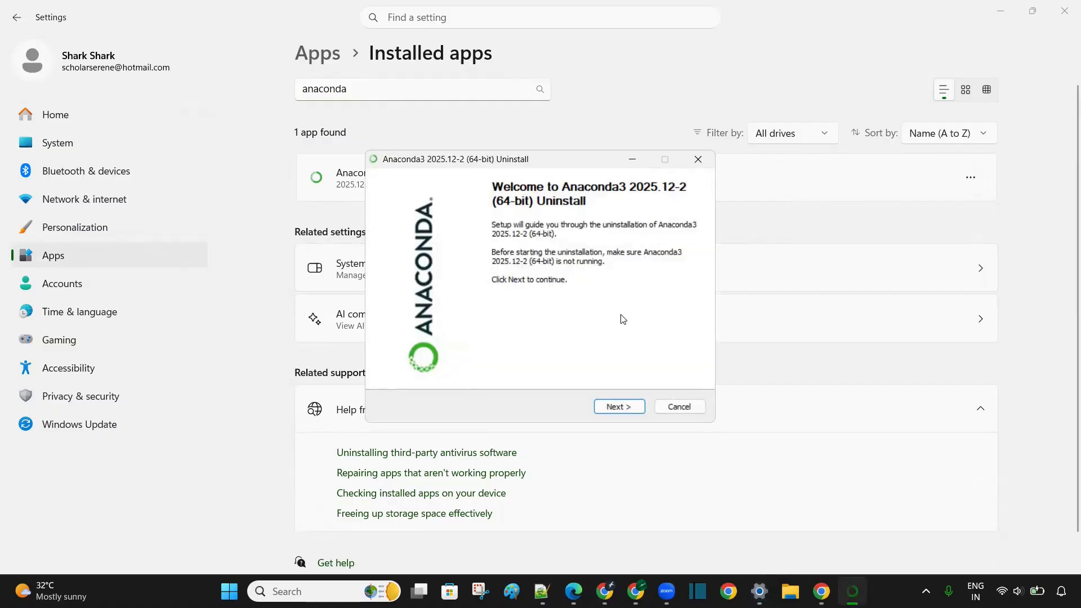
left_click(621, 407)
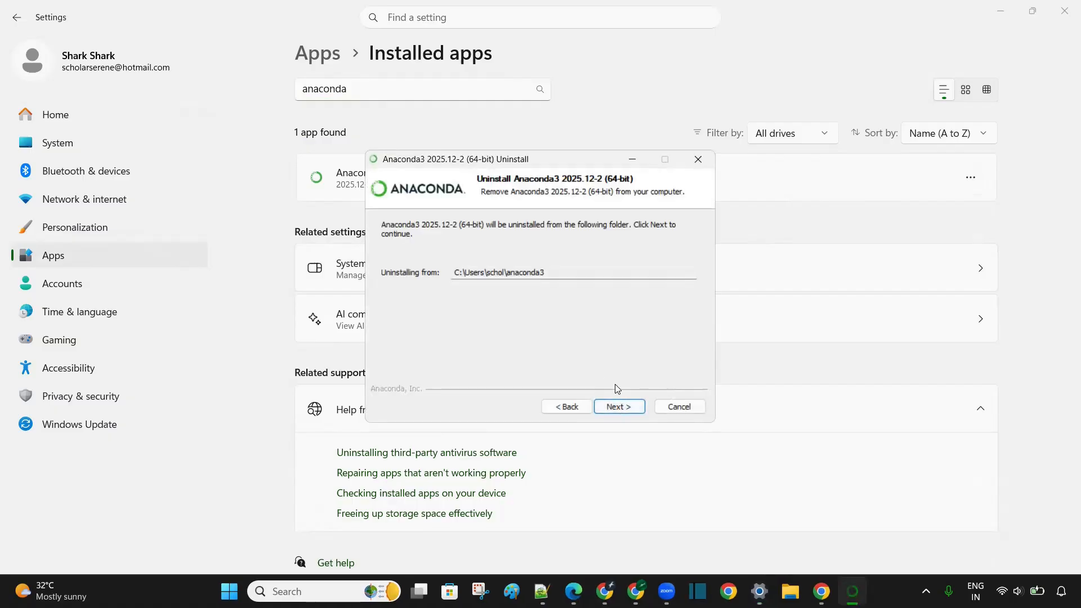
left_click(629, 406)
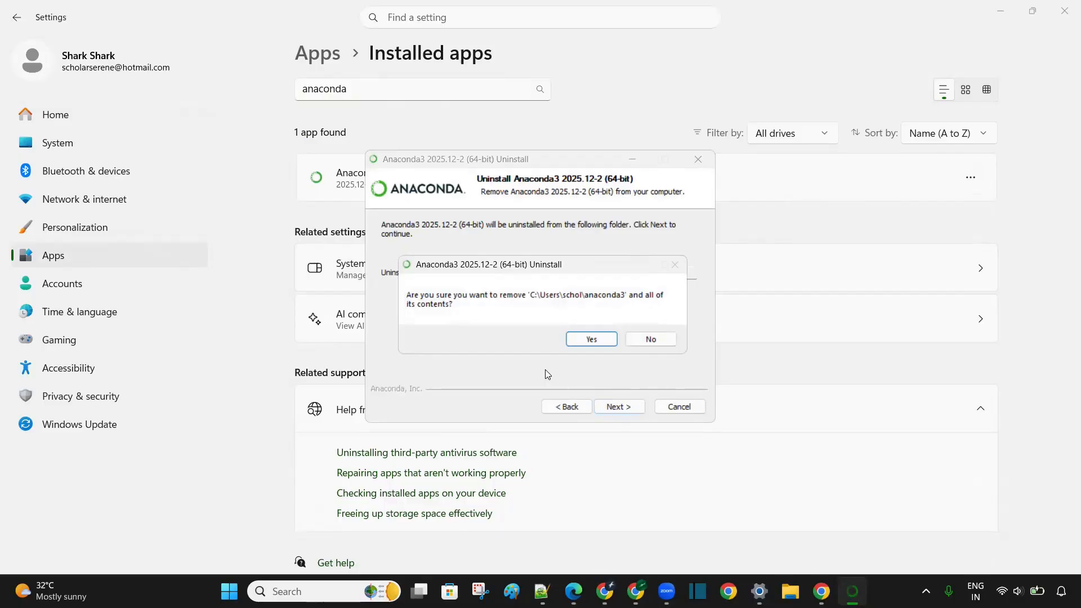
left_click(591, 339)
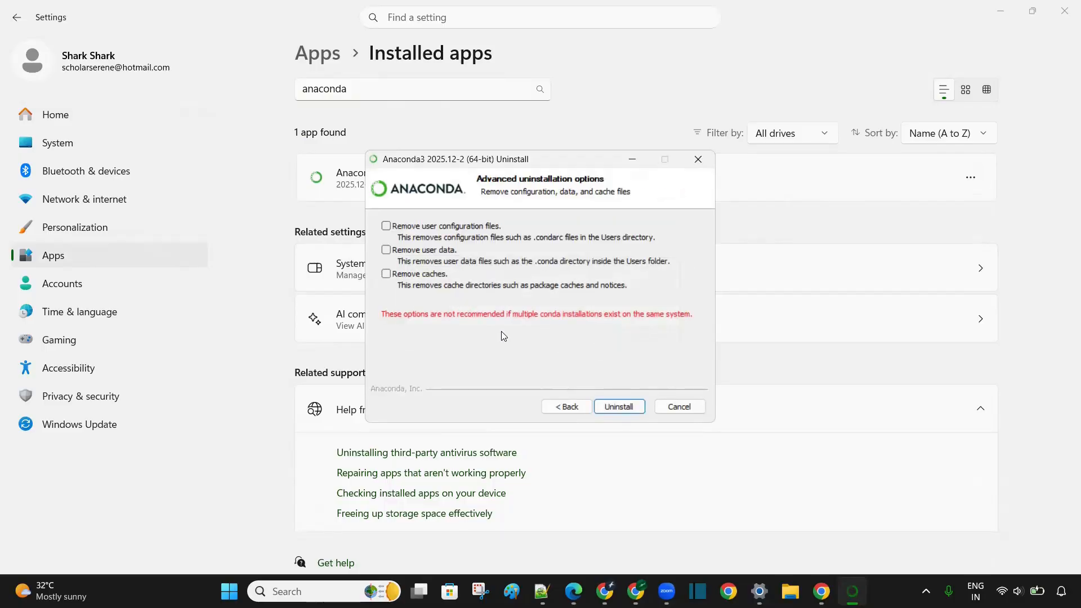
Include user configuration files, user data and caches in the removal, run the Anaconda3 uninstallation and close the wizard.
left_click(405, 226)
left_click(419, 250)
left_click(427, 276)
left_click(629, 406)
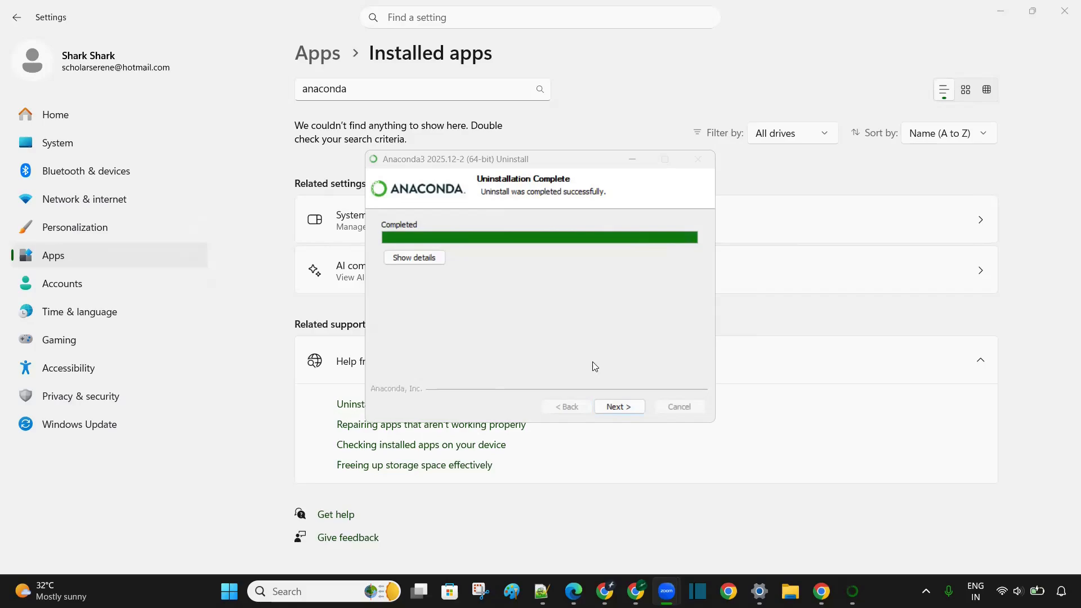
left_click(620, 410)
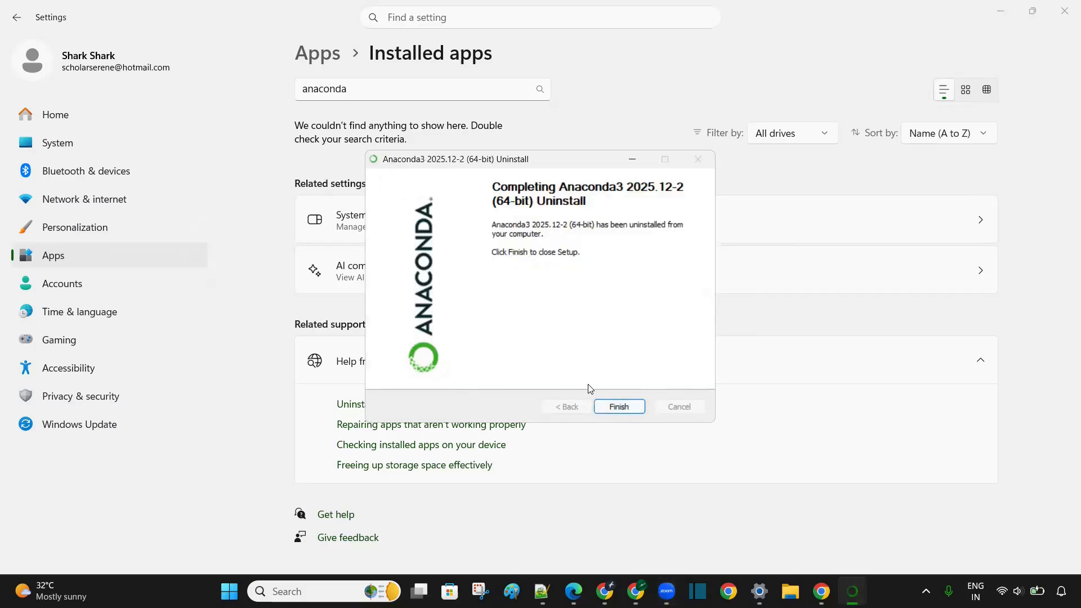
left_click(619, 407)
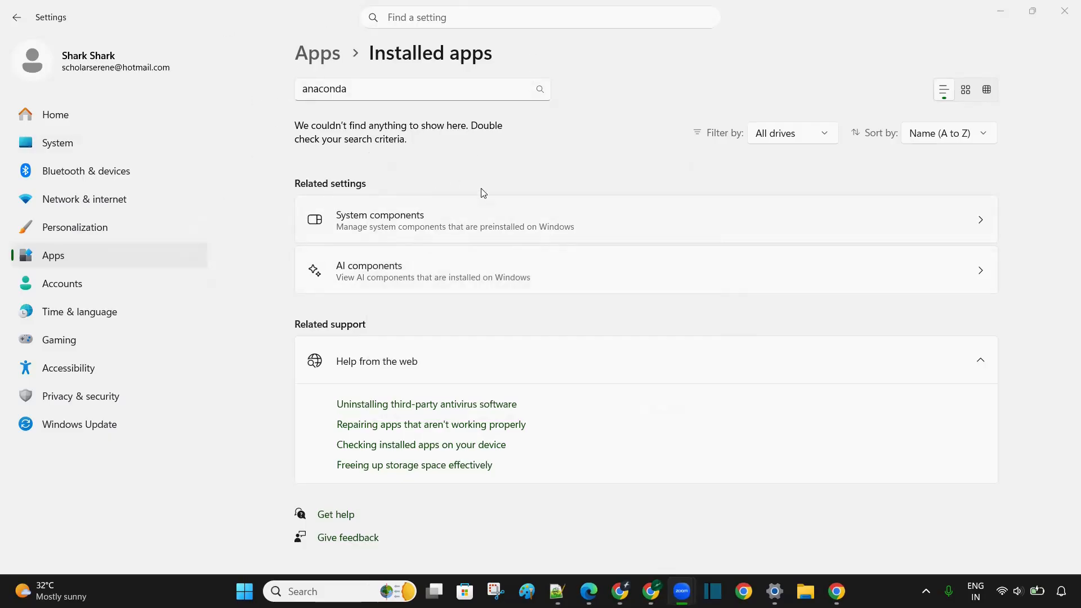
Return to the desktop and open Programs and Features by running appwiz.cpl.
key("super+d")
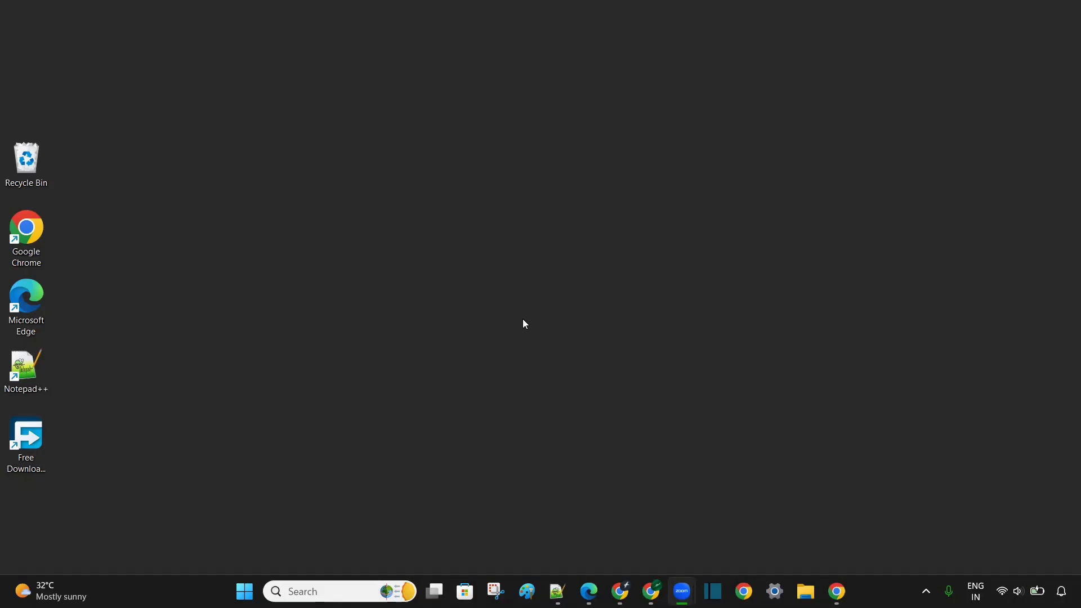
key("super+r")
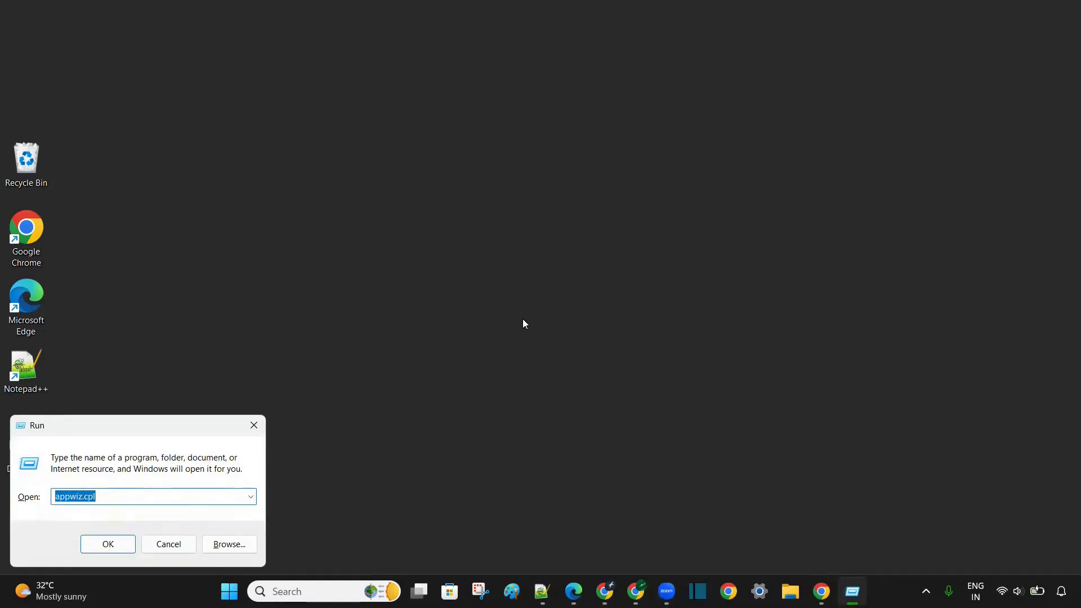
key("Return")
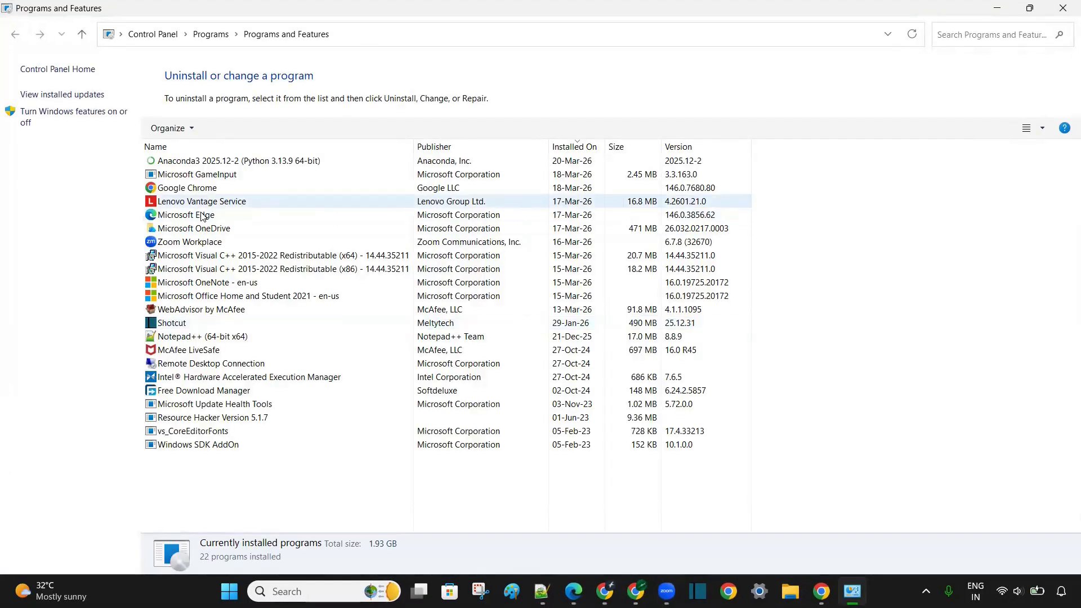
Start uninstalling Anaconda3 2025.12-2 from the installed programs and agree to remove the anaconda3 folder and its contents.
left_click(315, 162)
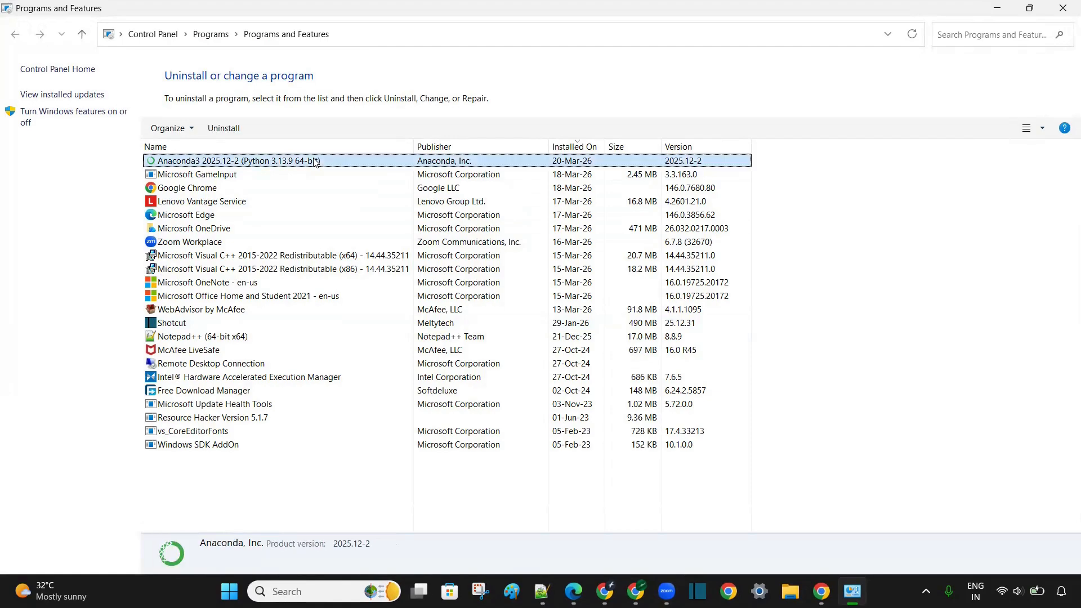
left_click(219, 129)
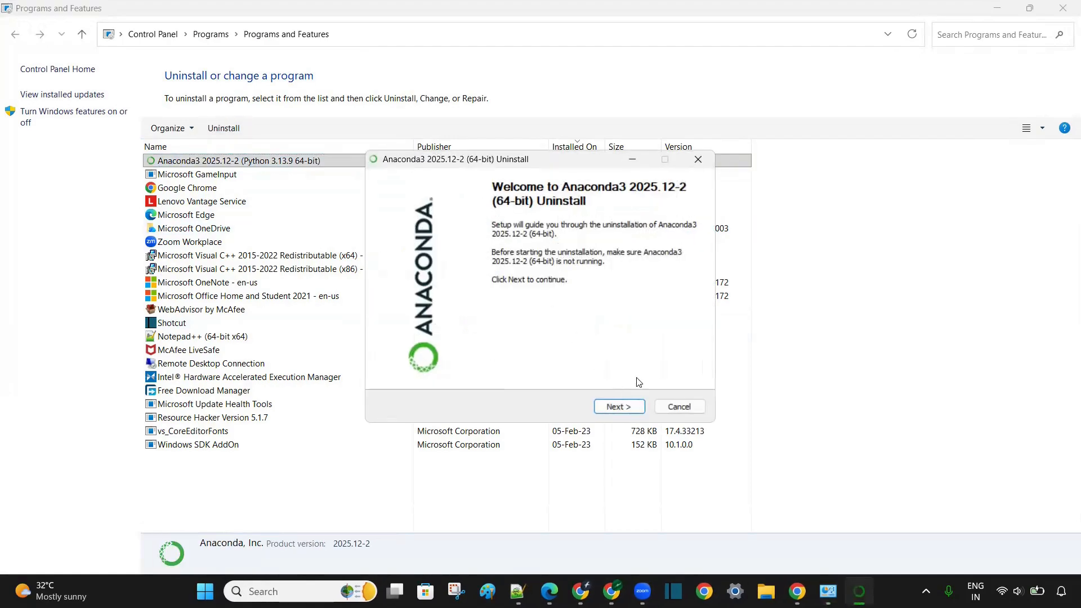
left_click(619, 406)
left_click(619, 405)
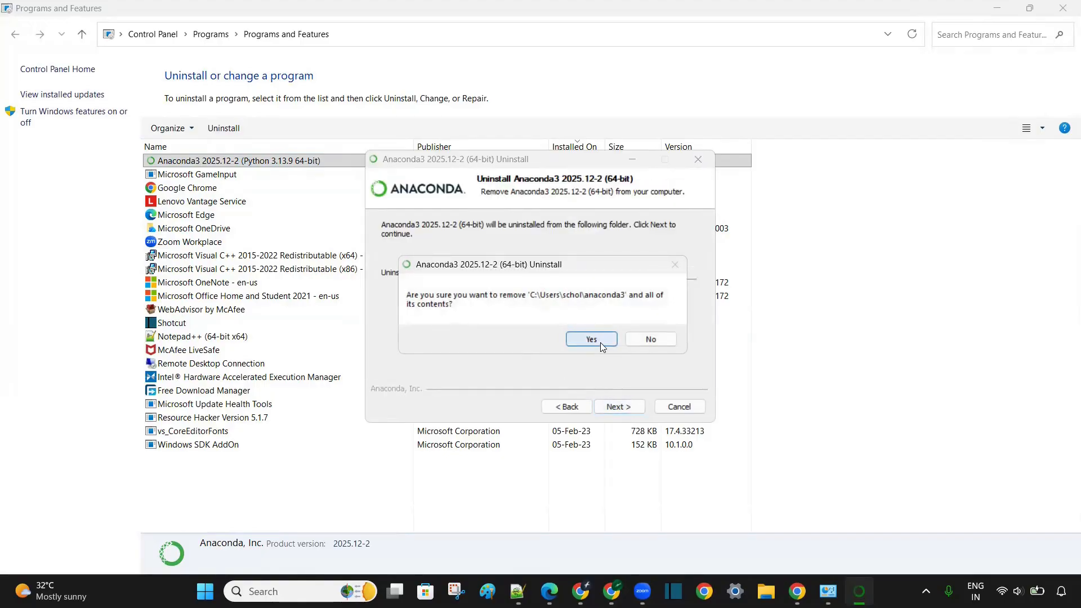
left_click(600, 342)
Enable removal of user configuration files, user data and caches, then complete the Anaconda3 uninstallation.
left_click(386, 226)
left_click(386, 250)
left_click(415, 275)
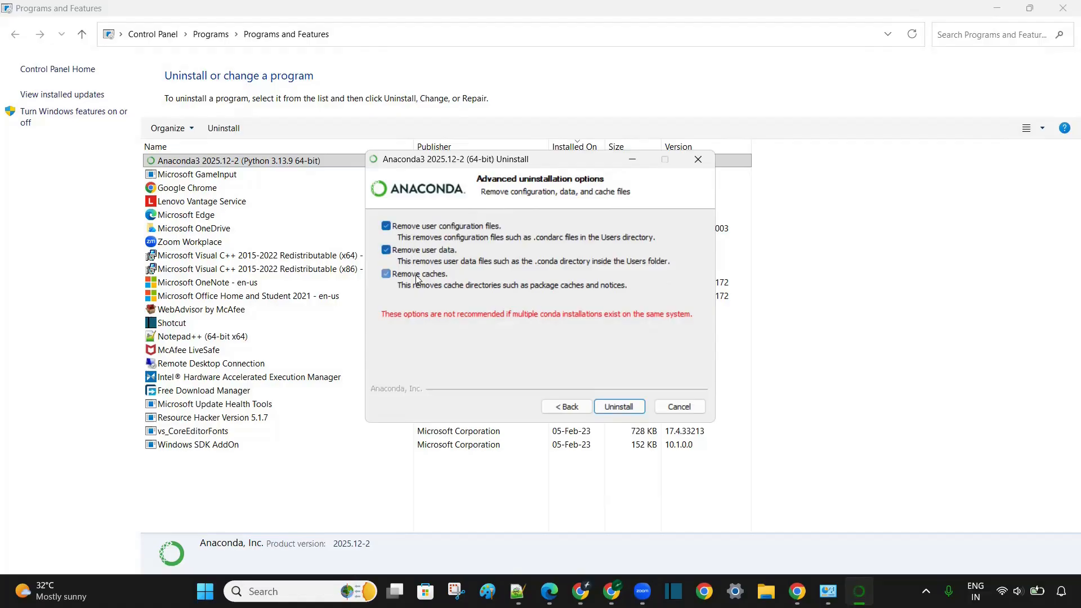
left_click(621, 407)
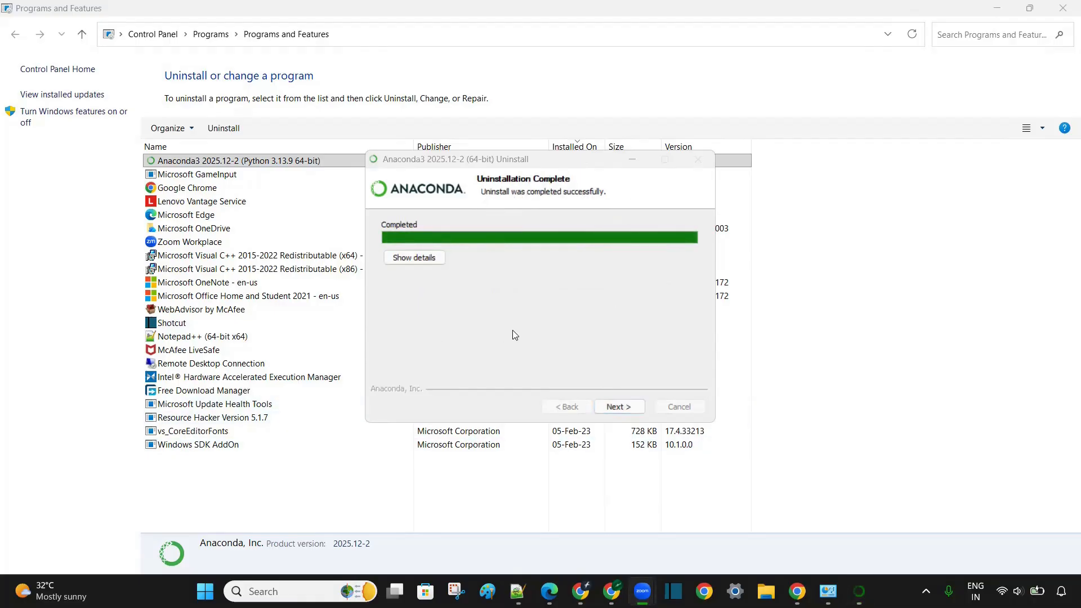
left_click(624, 405)
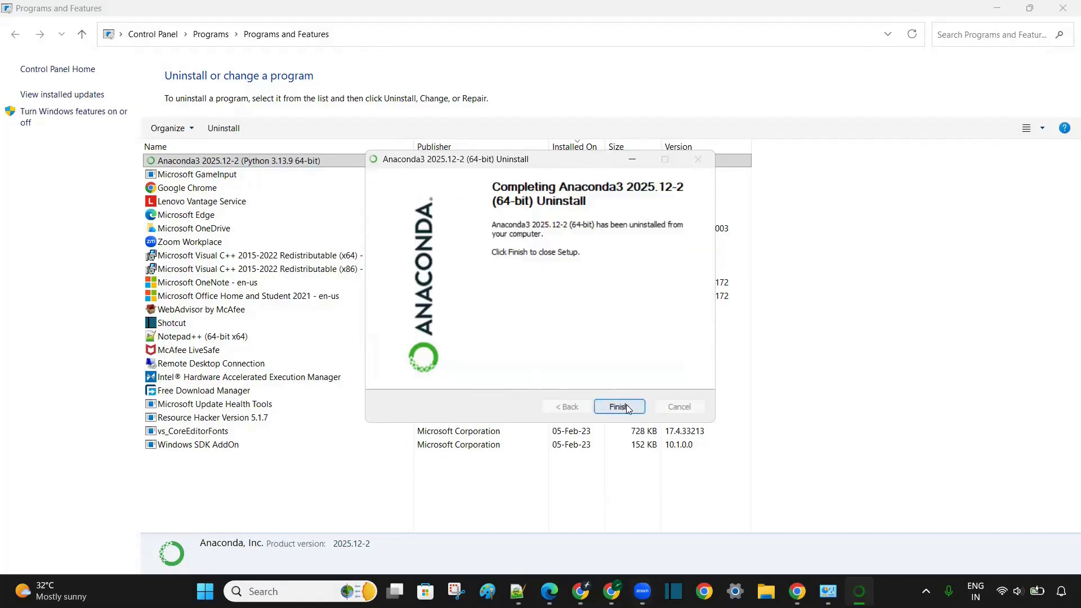
left_click(618, 407)
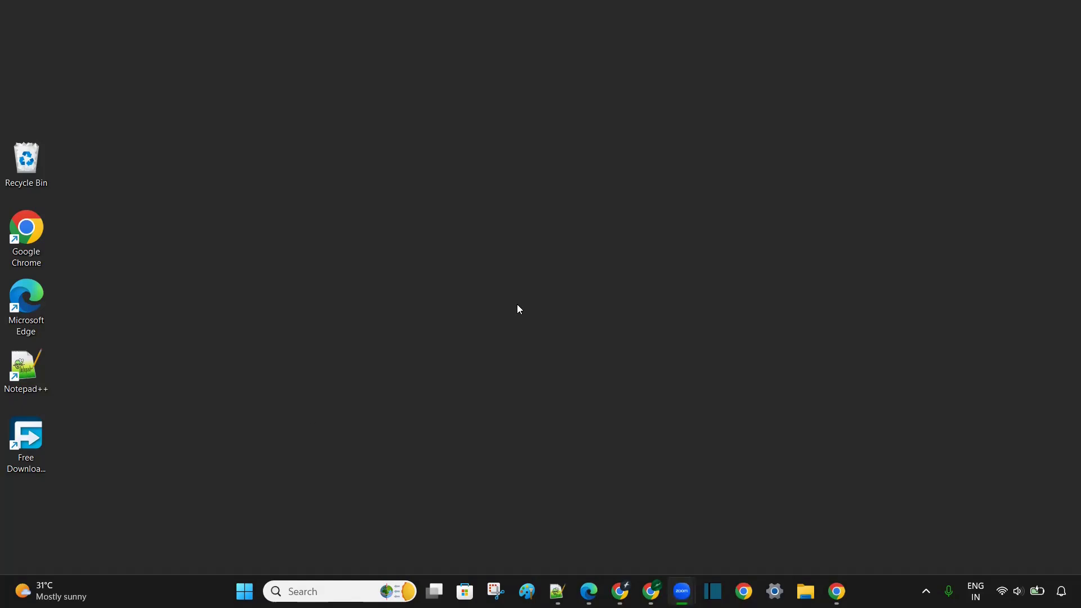
Open the %LOCALAPPDATA% folder through Run and delete its leftover conda and conda-anaconda-tos folders.
key("super+r")
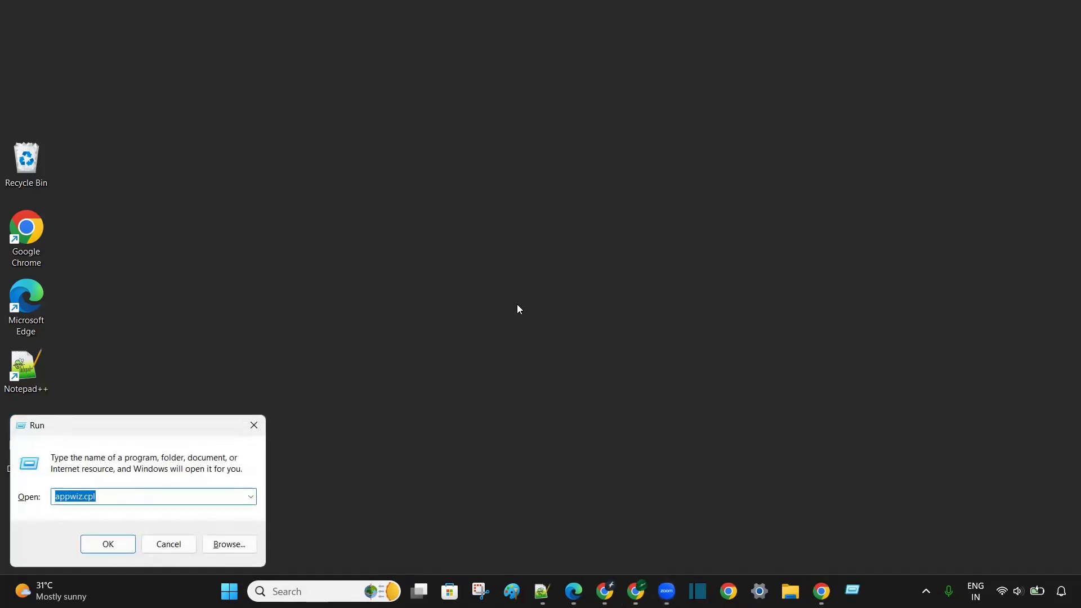
key("Down")
key("Down")
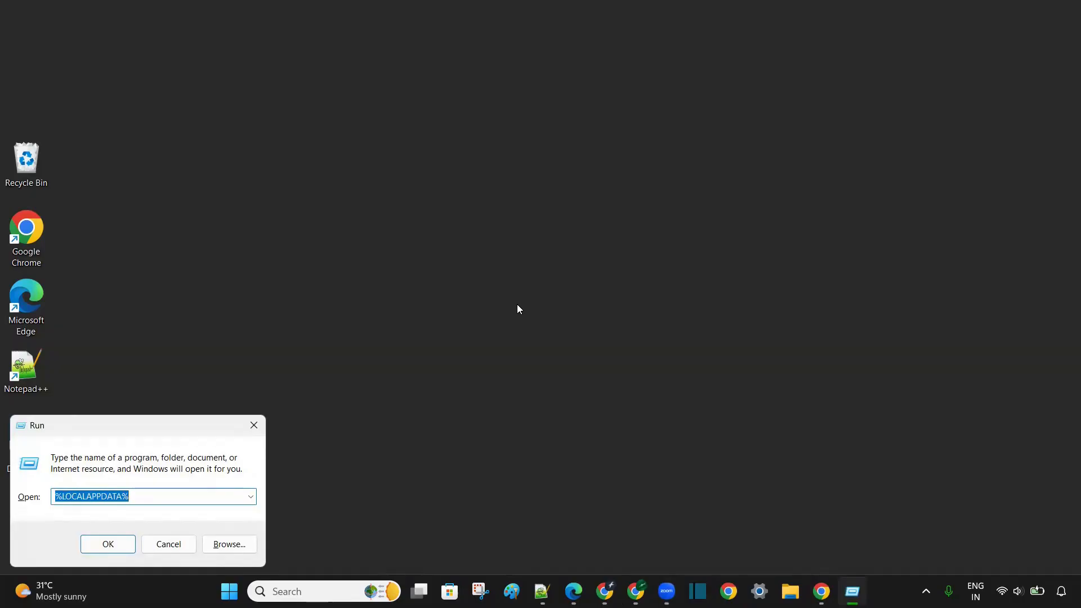
key("Return")
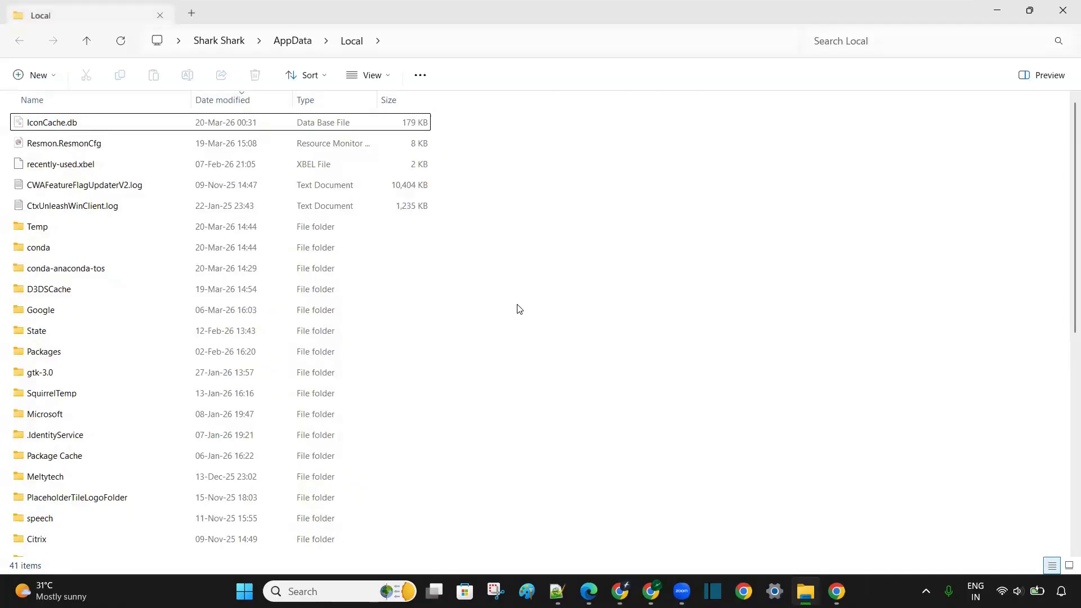
left_click(72, 253)
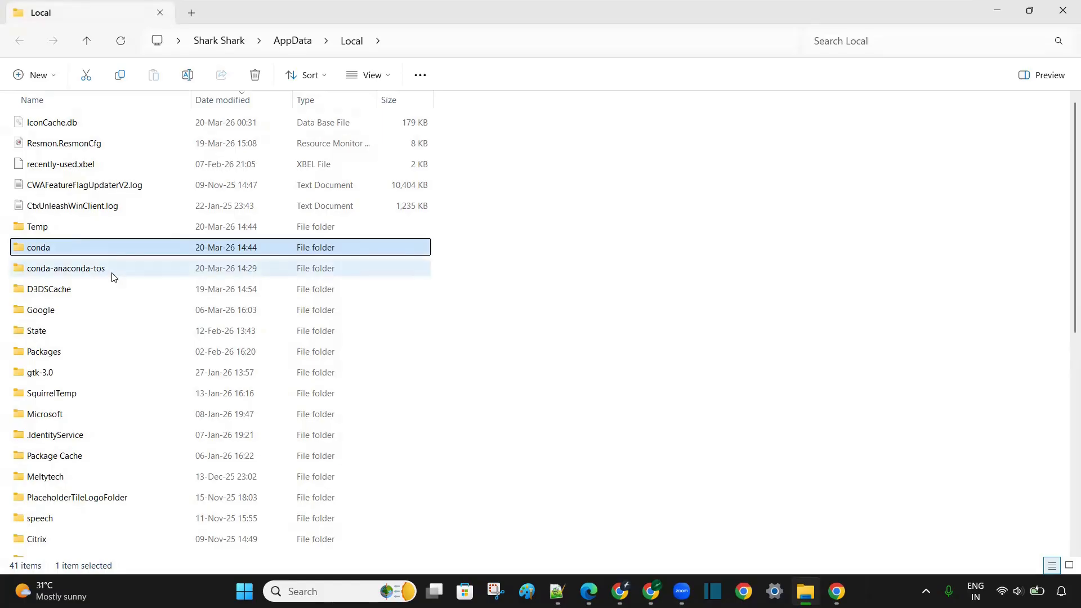
left_click(92, 270, "ctrl")
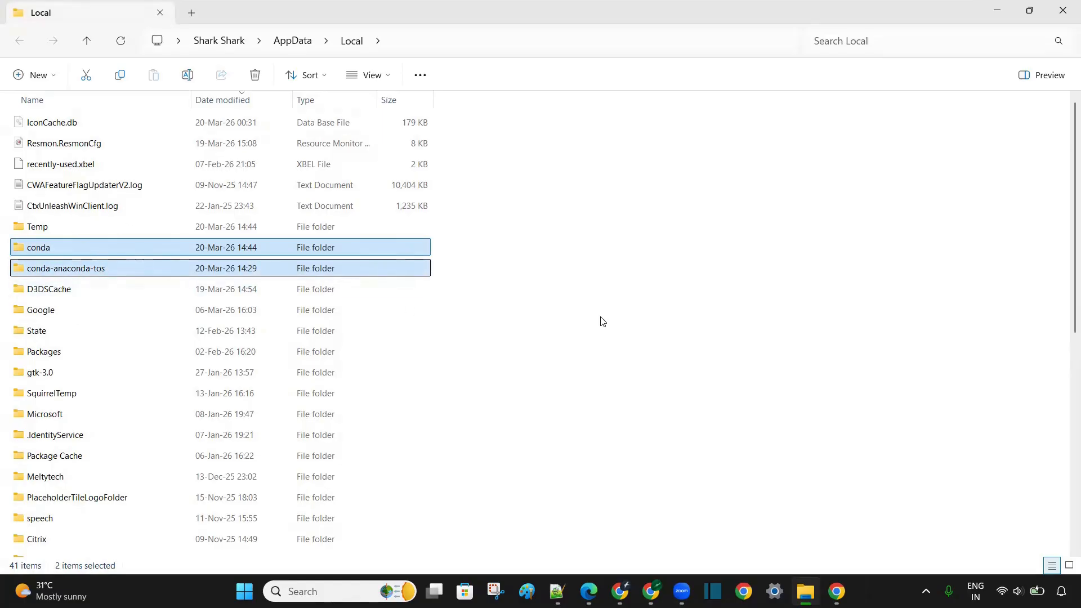
key("Delete")
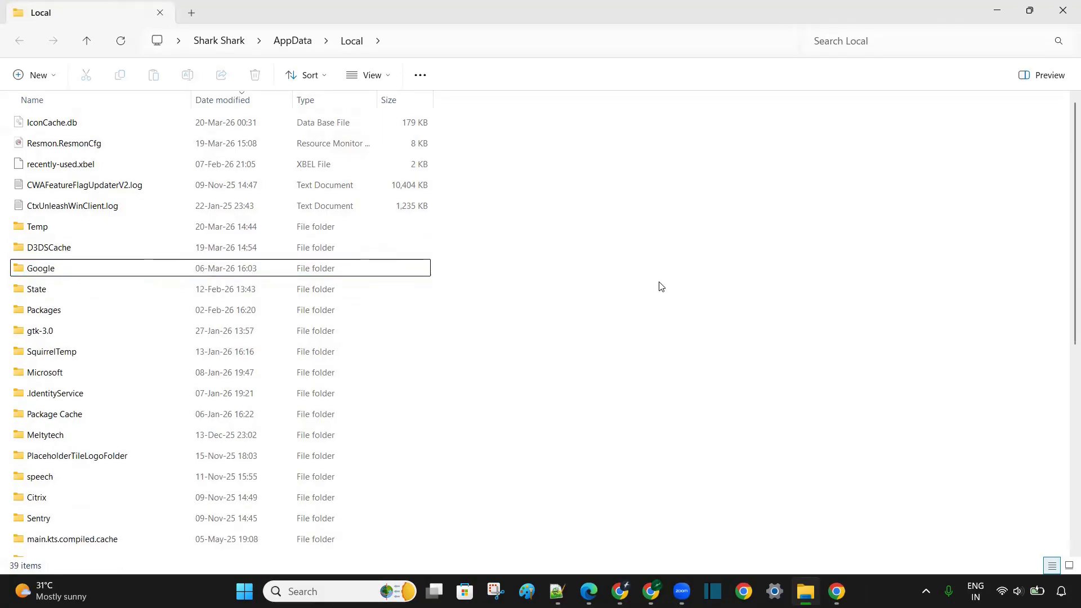
Open the %APPDATA% folder through Run to check it for leftover Anaconda or conda folders.
key("super+r")
key("Down")
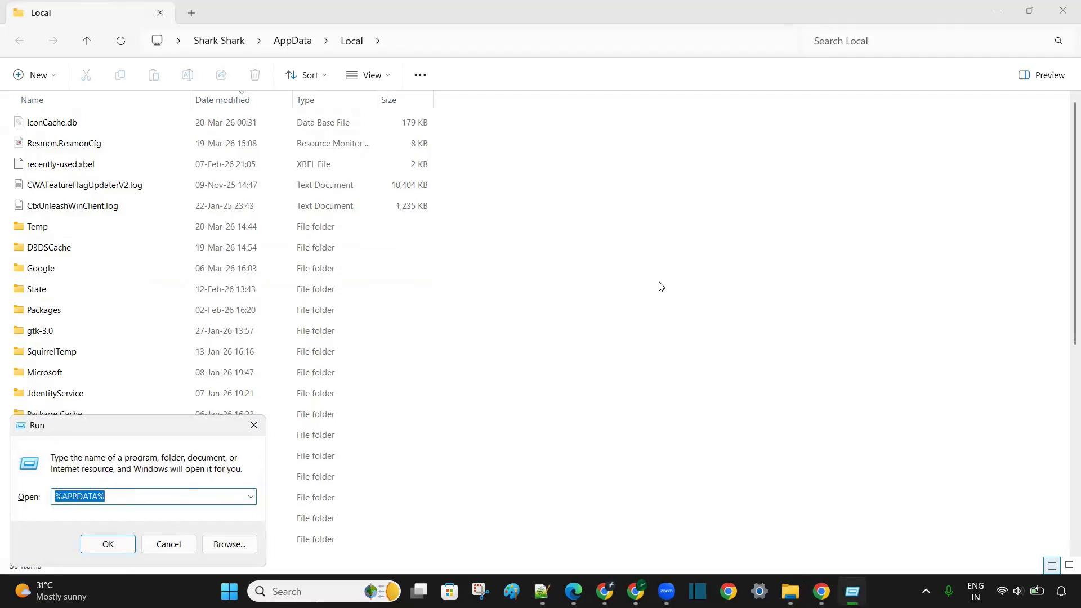
key("Return")
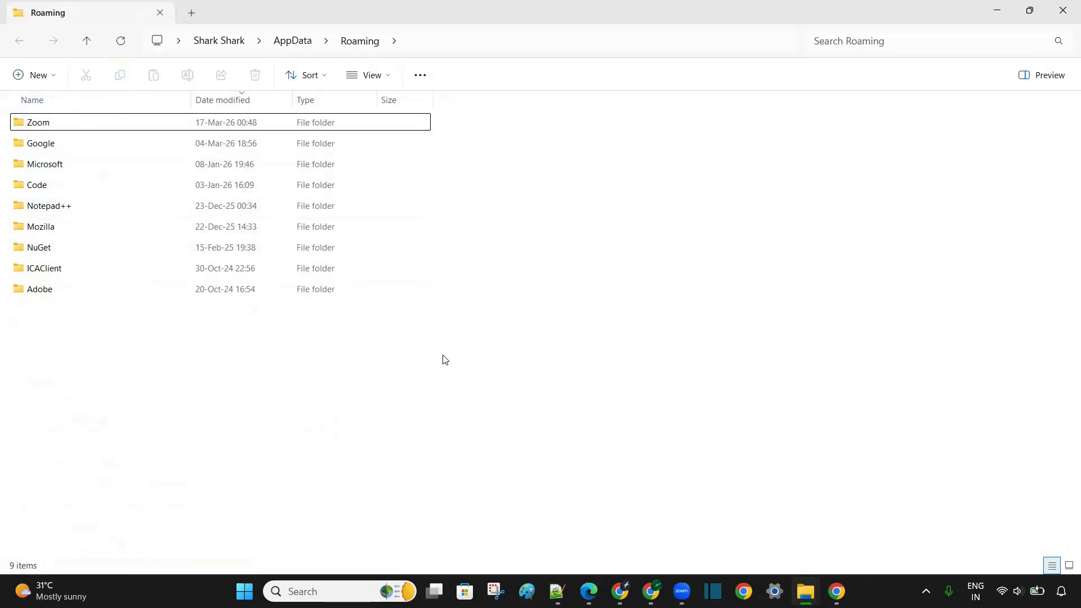
Open the %USERPROFILE% folder through Run and delete its leftover .anaconda folder.
key("super+r")
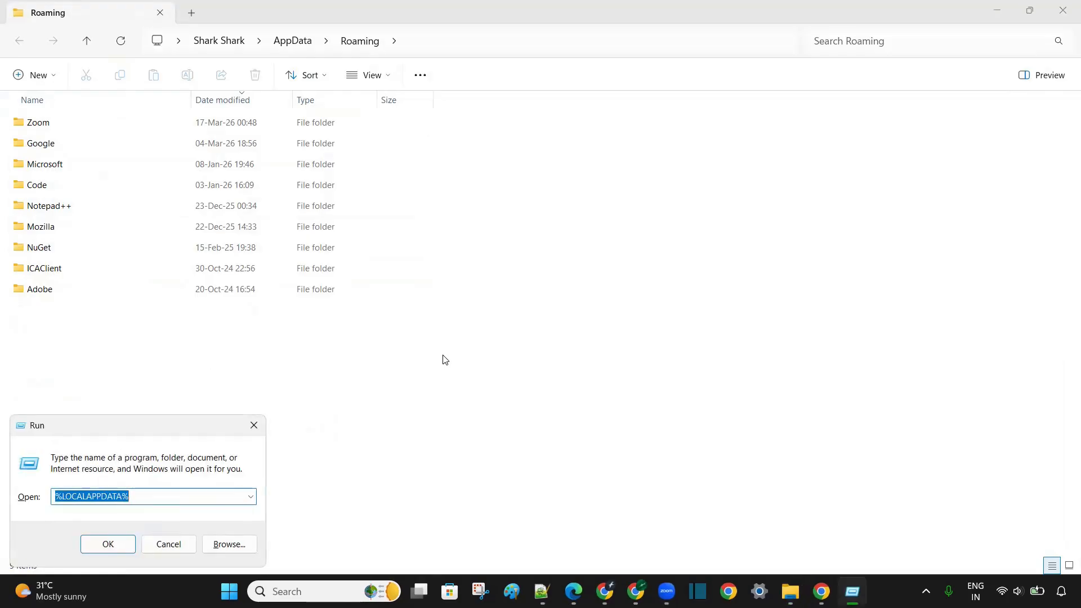
key("Down")
key("Return")
left_click(93, 136)
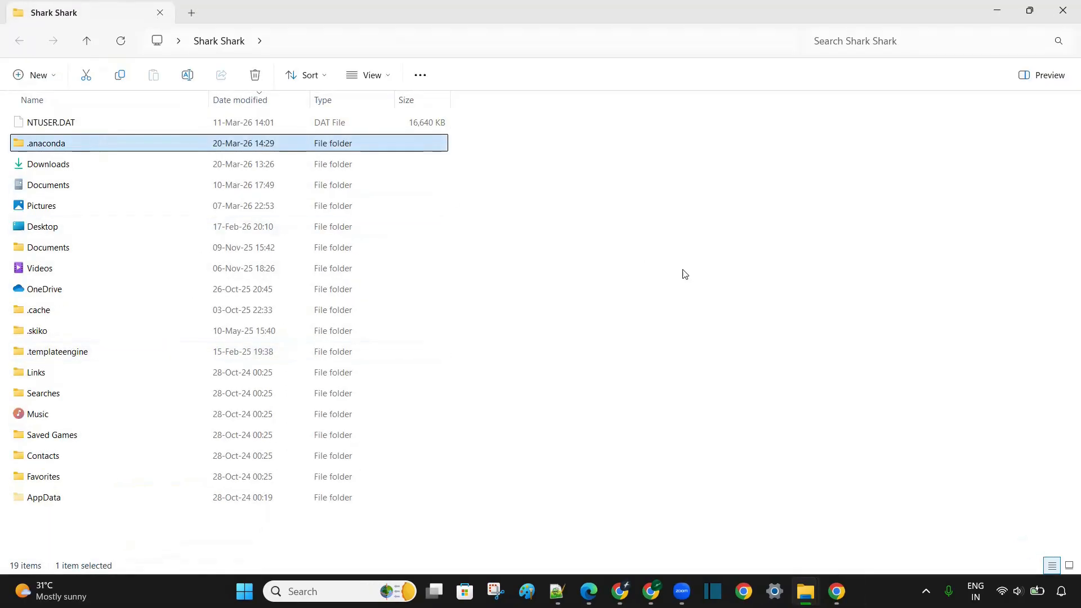
key("Delete")
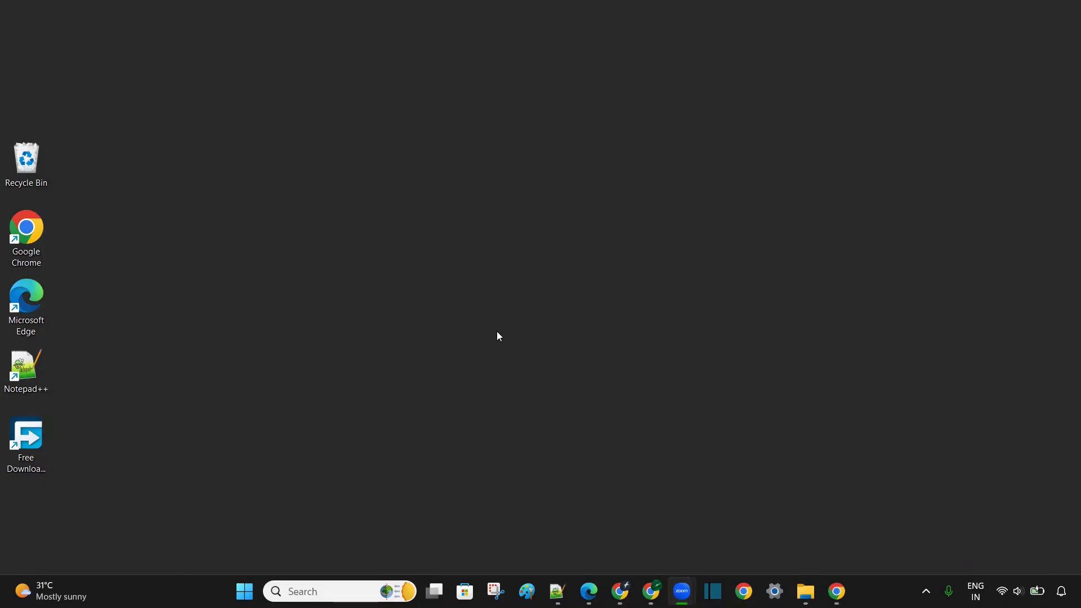
Open a command prompt by running cmd and check whether conda is still available with conda --version.
key("super+r")
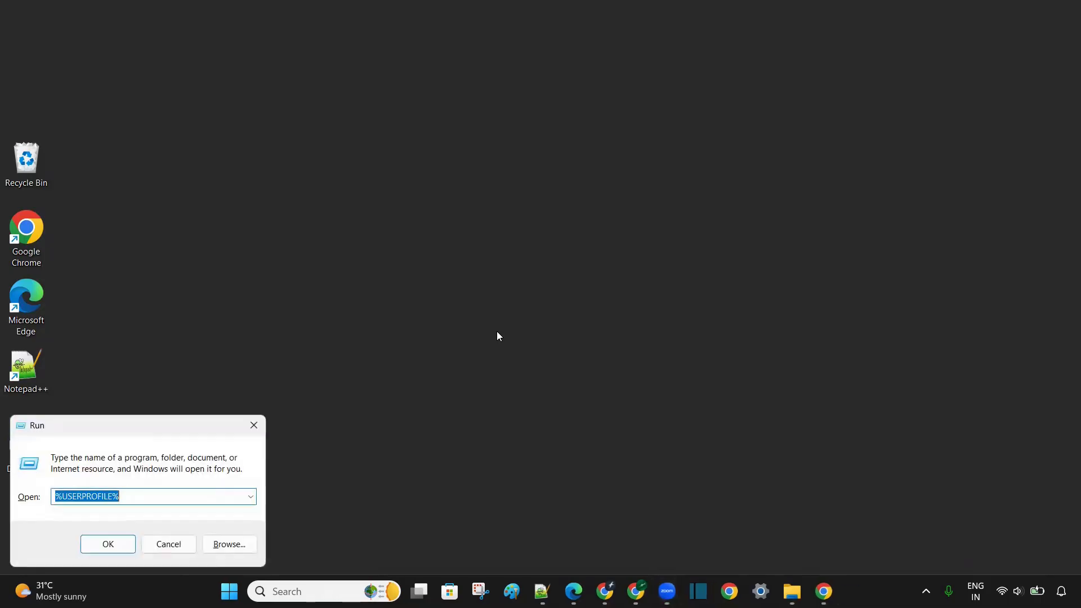
key("Down")
key("Down")
key("Down")
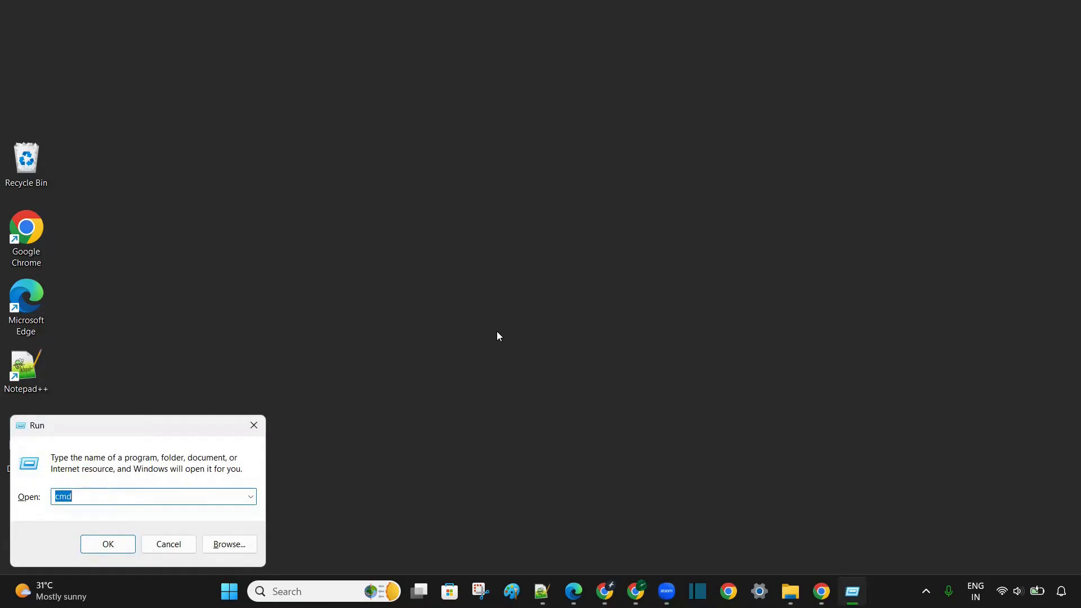
key("Return")
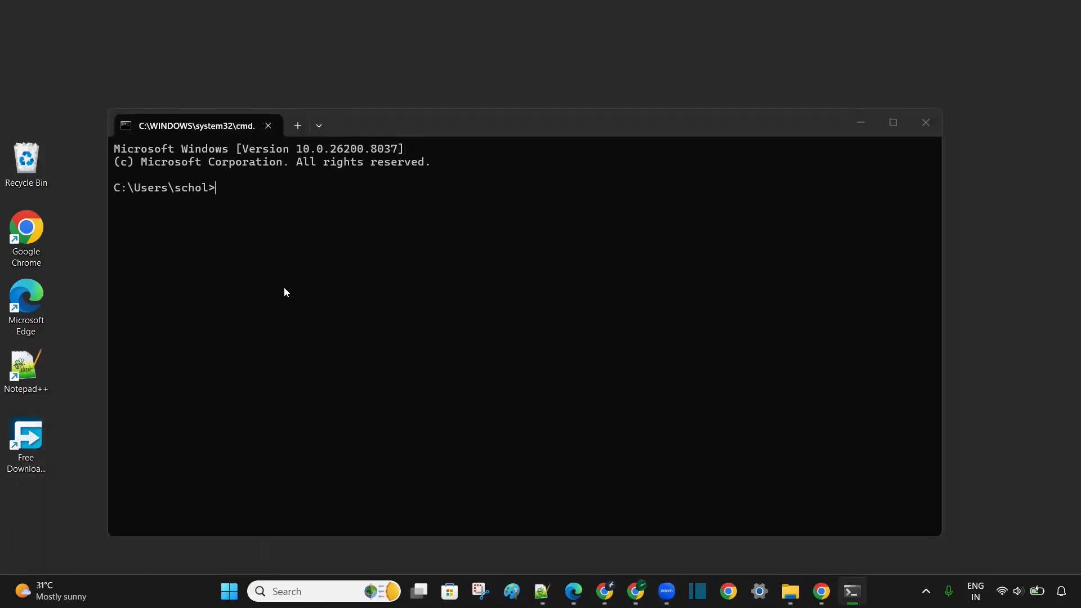
type("conda --version")
key("Return")
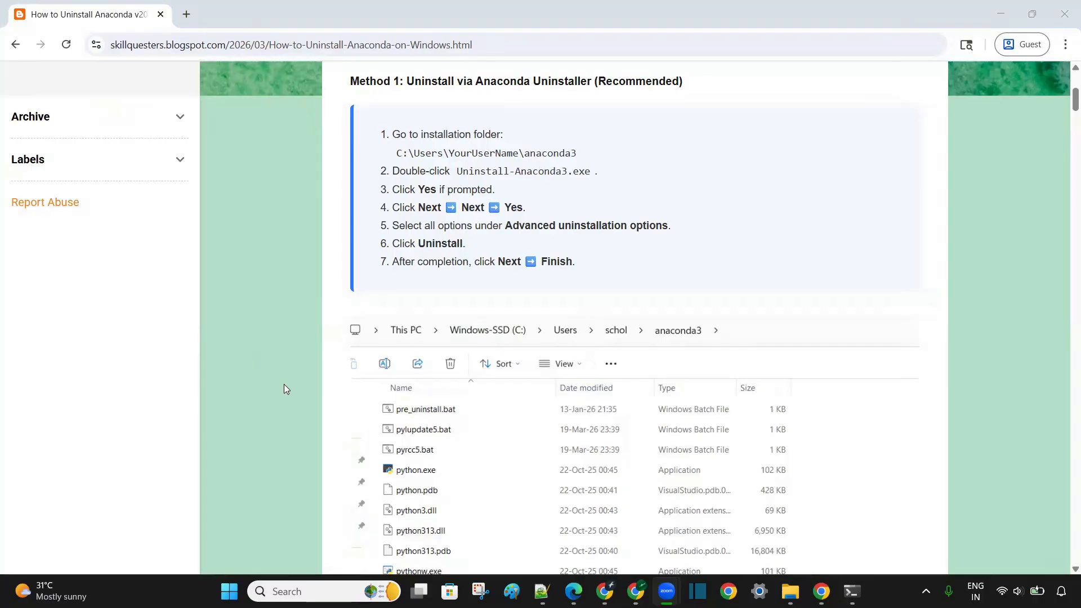
Review the Method 1 instructions and screenshots for the Anaconda uninstaller in the browser's blog guide.
scroll(284, 383, "down", 8)
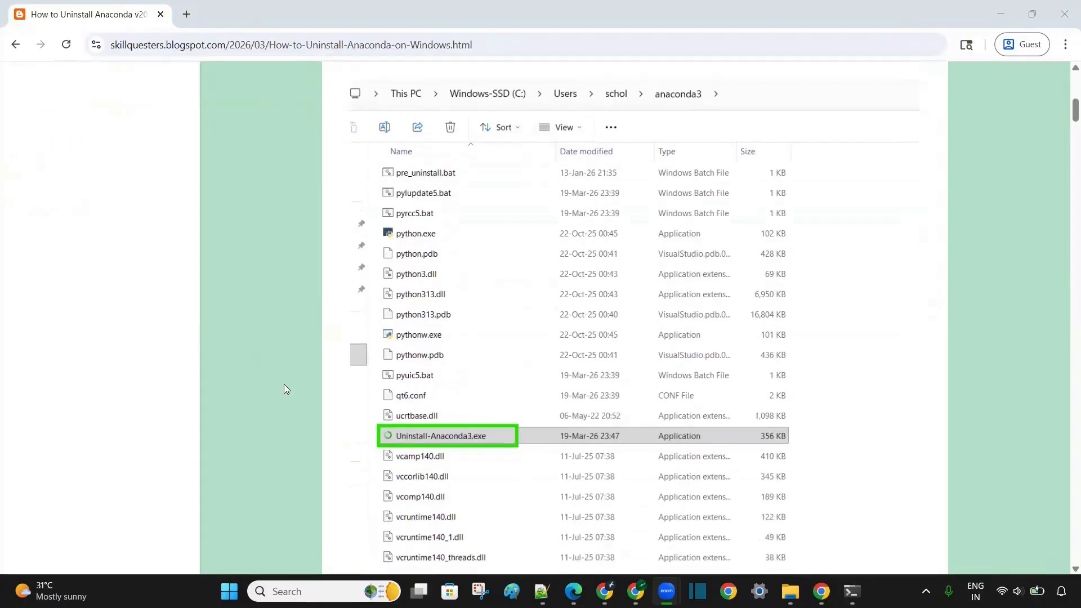
scroll(284, 384, "down", 18)
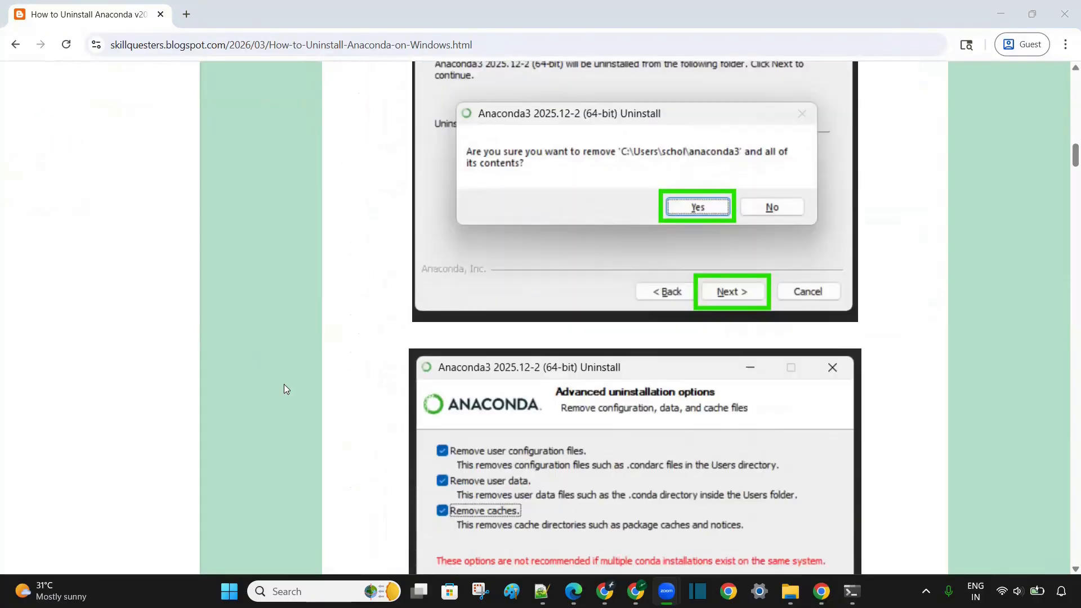
scroll(283, 384, "down", 10)
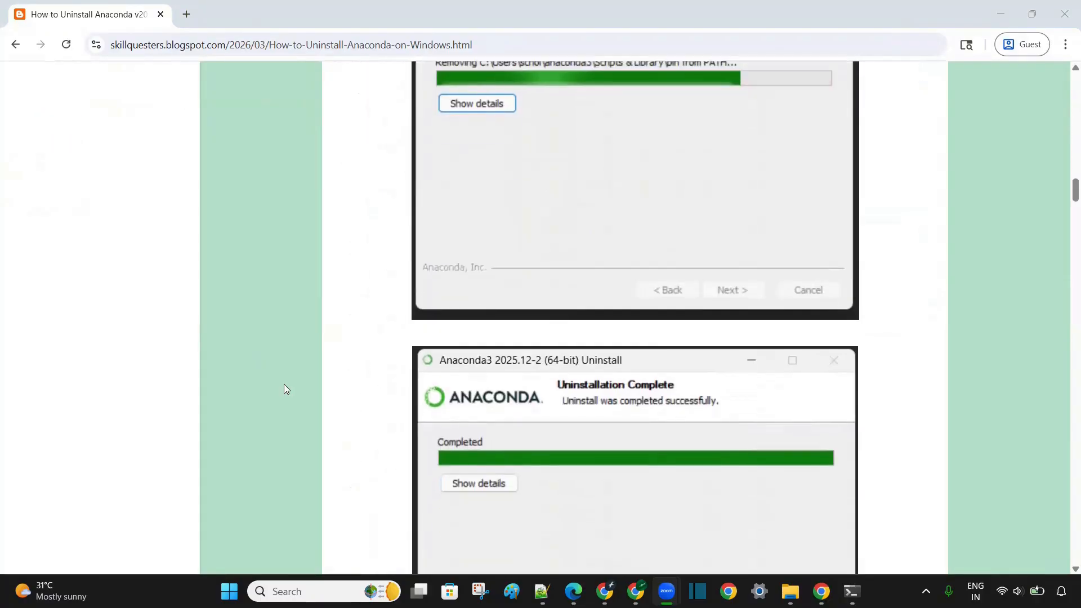